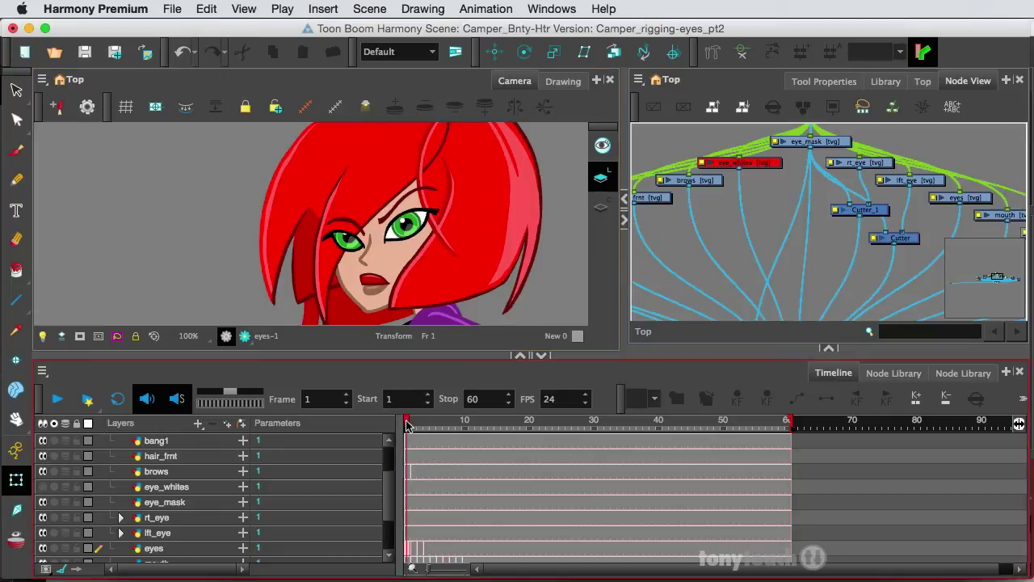
Step: Use the Transform tool to nudge the character's left eye slightly down and right
mouse_move(408, 425)
left_mouse_down()
mouse_move(430, 426)
mouse_move(406, 426)
left_mouse_up()
left_click(17, 479)
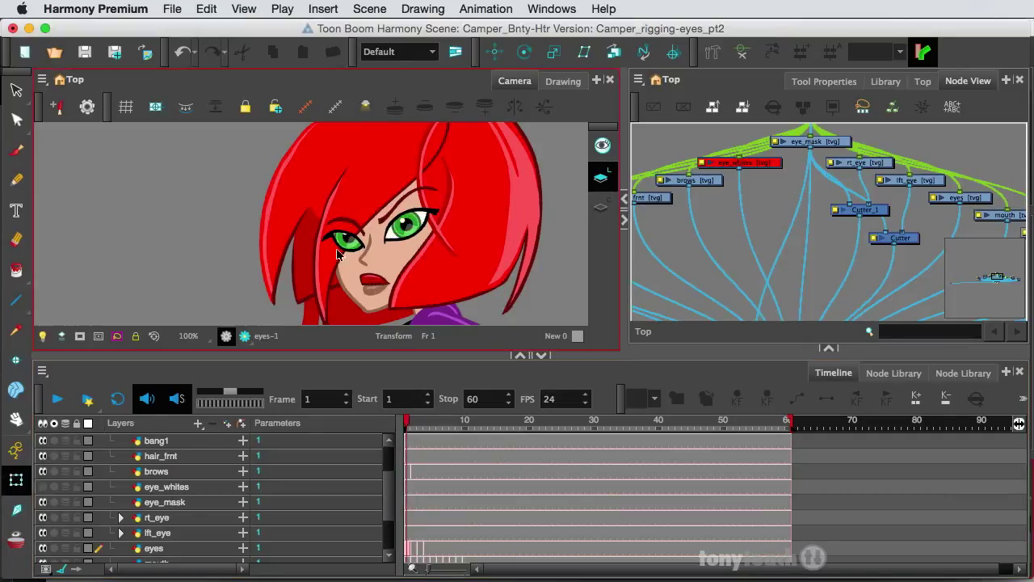
left_click(419, 230)
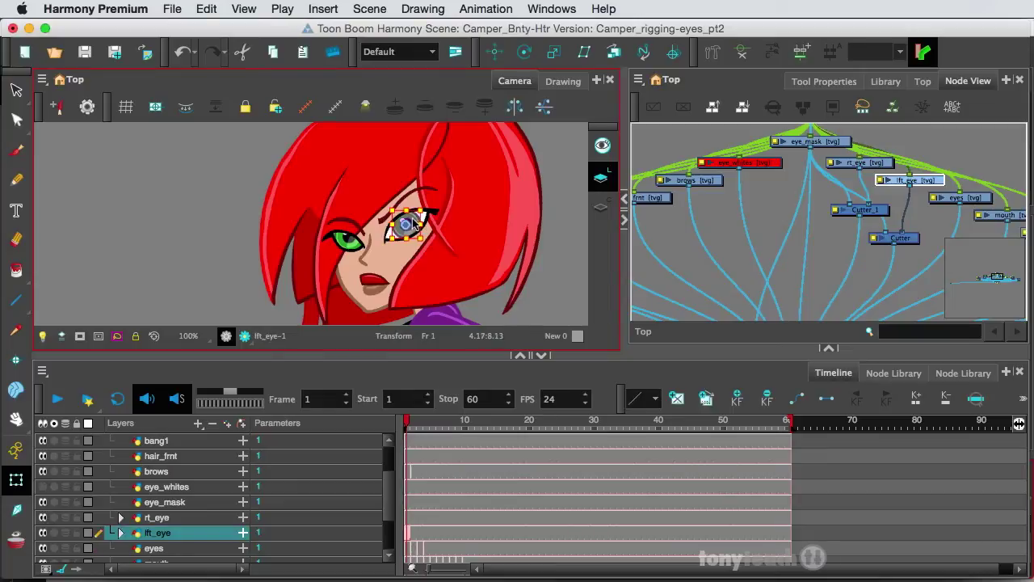
mouse_move(413, 225)
left_mouse_down()
mouse_move(424, 228)
mouse_move(416, 228)
left_mouse_up()
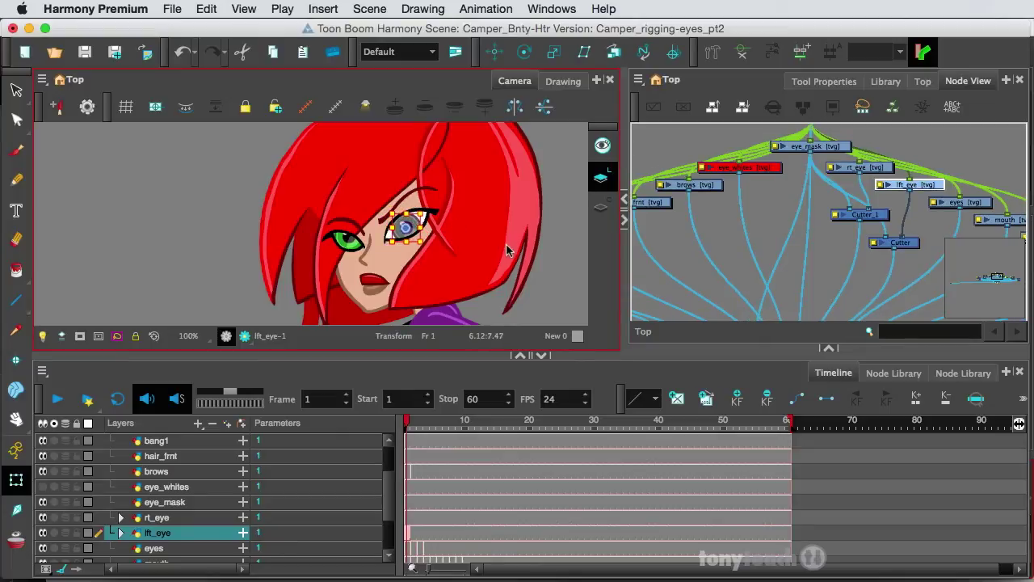
left_click(561, 264)
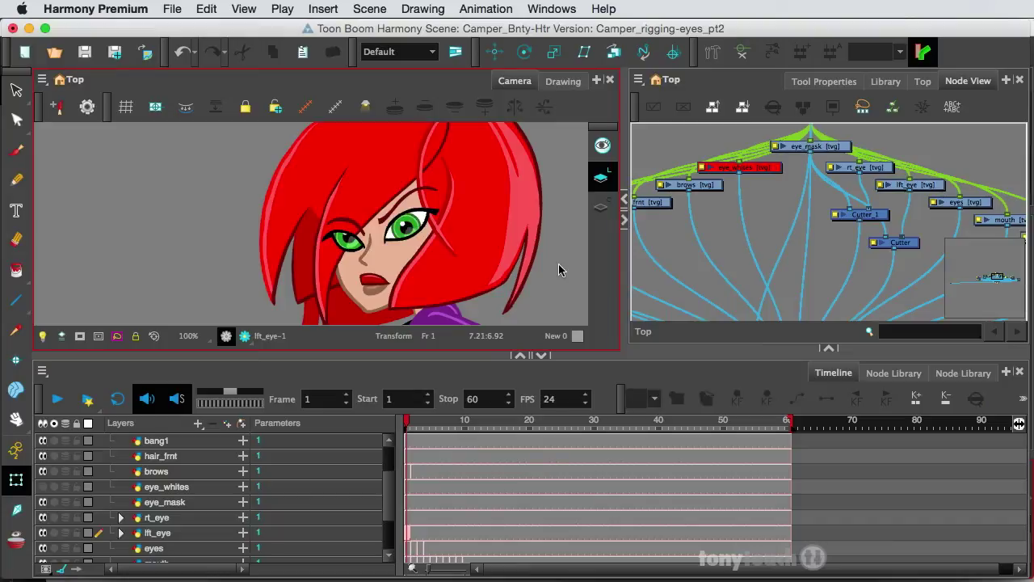
Step: Zoom out the node graph and undo the last change
left_click(800, 246)
scroll(820, 247, "down", 5)
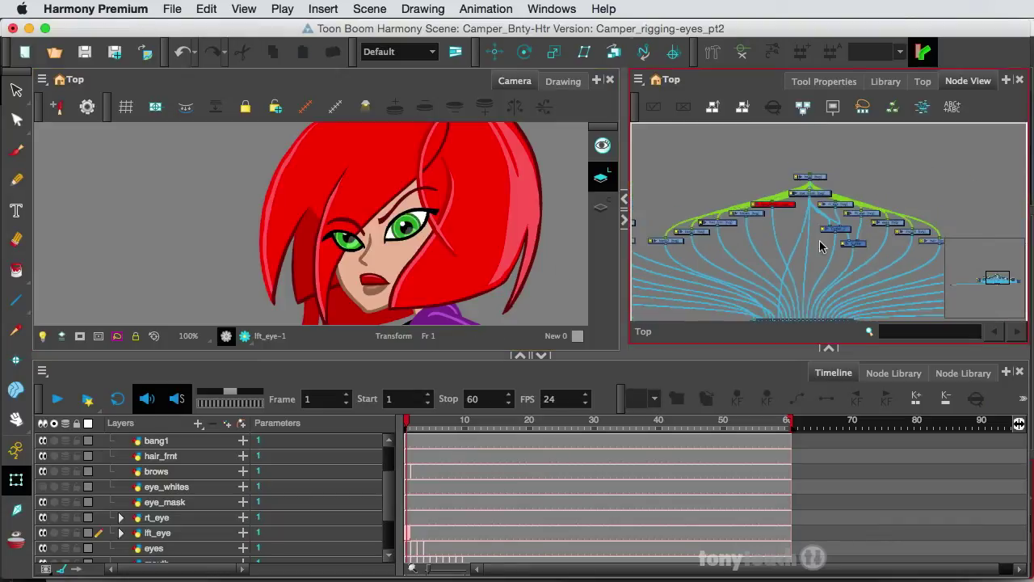
scroll(820, 246, "down", 3)
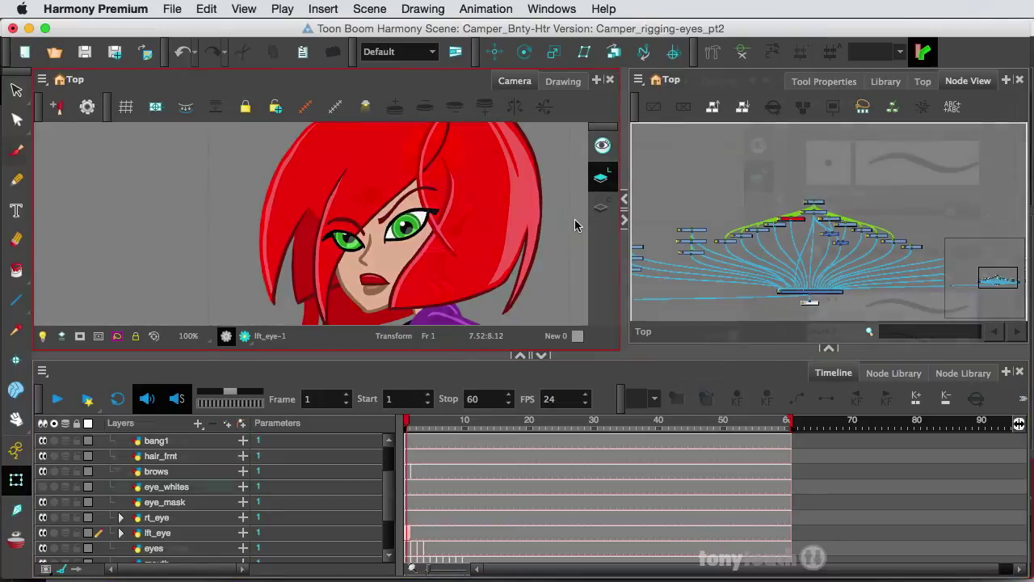
key("super+z")
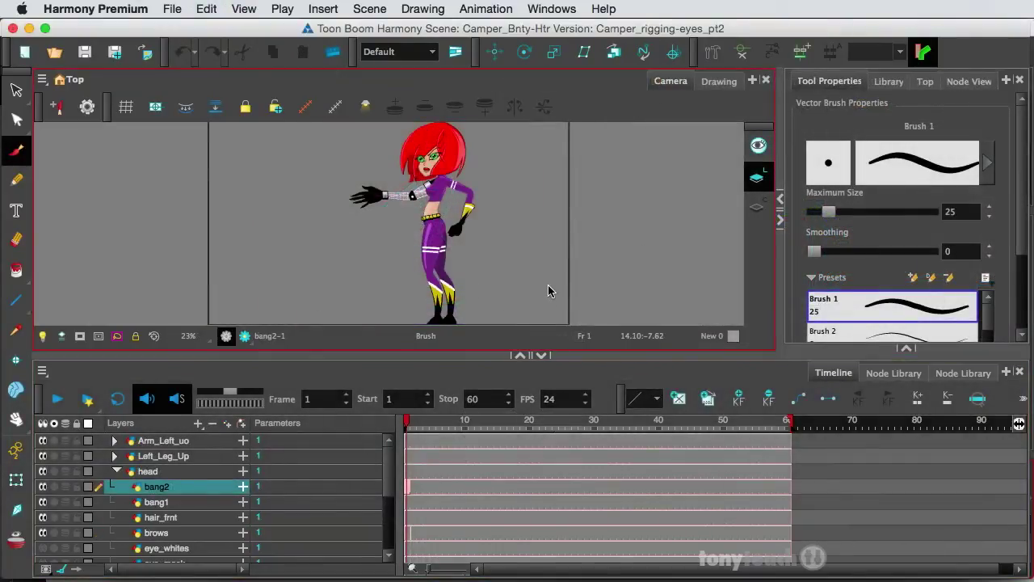
Step: Zoom in and pan the Camera view to centre the character's head
scroll(478, 203, "up", 4)
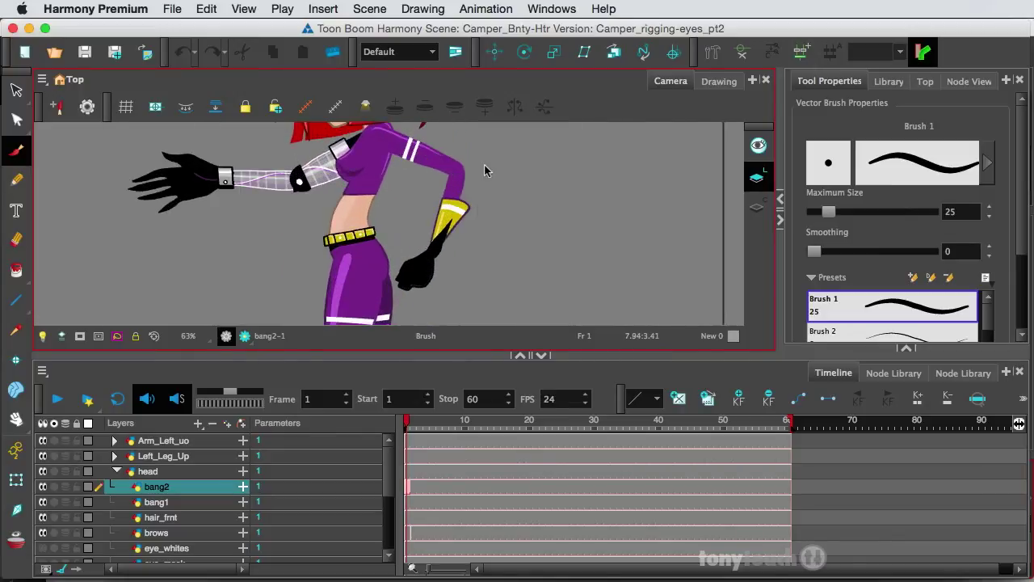
key("space")
left_click_drag(490, 161, 556, 318)
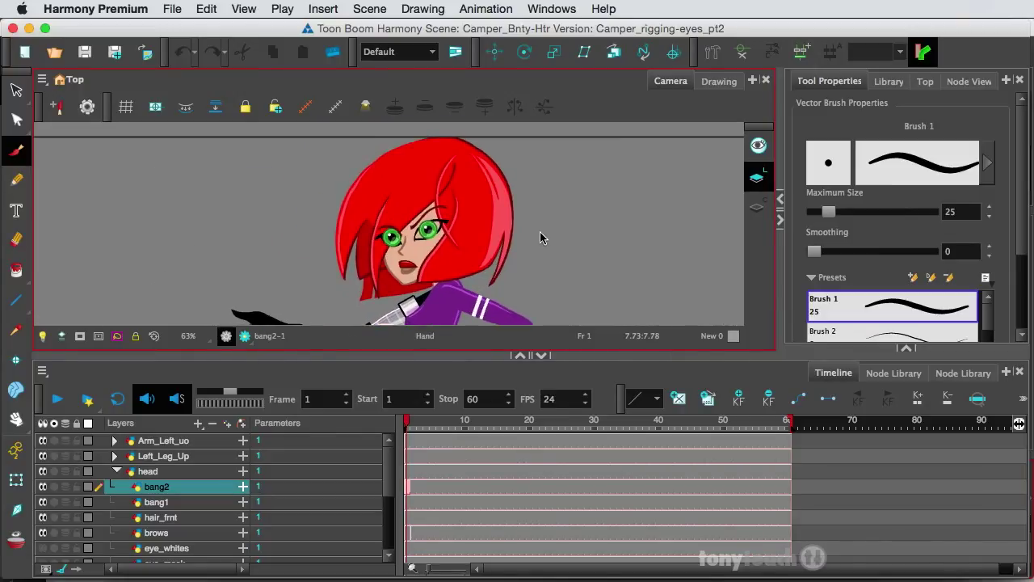
mouse_move(540, 236)
left_mouse_down()
mouse_move(608, 231)
mouse_move(606, 223)
left_mouse_up()
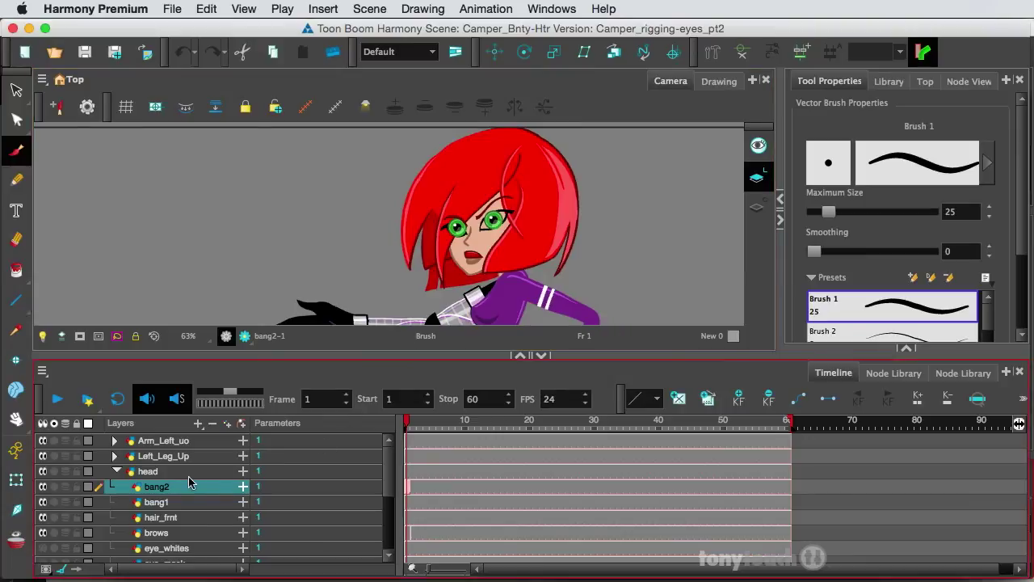
Step: Expand the head group in the Timeline and select the eye_whites layer
left_click(118, 473)
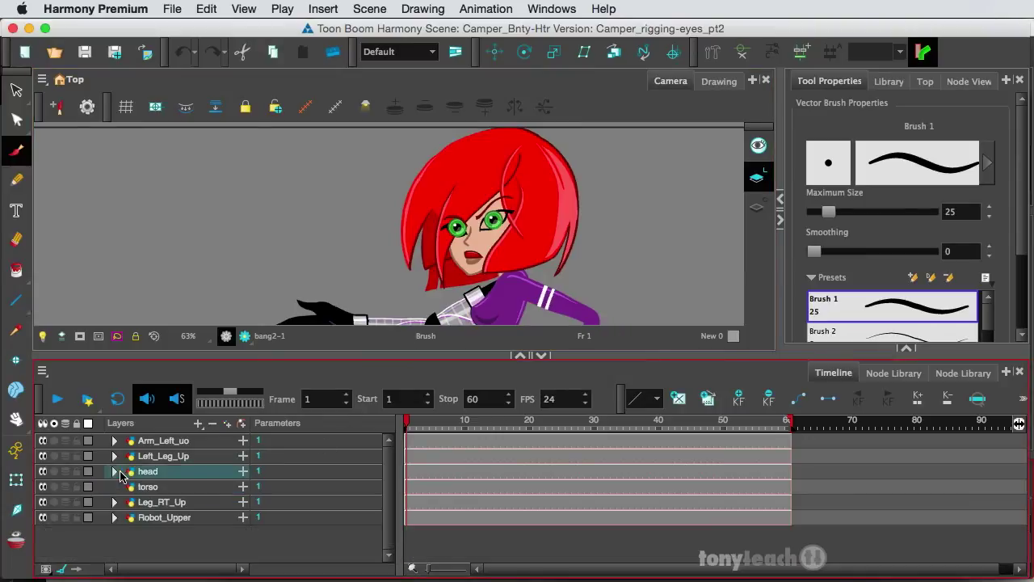
left_click(118, 472)
scroll(161, 505, "down", 1)
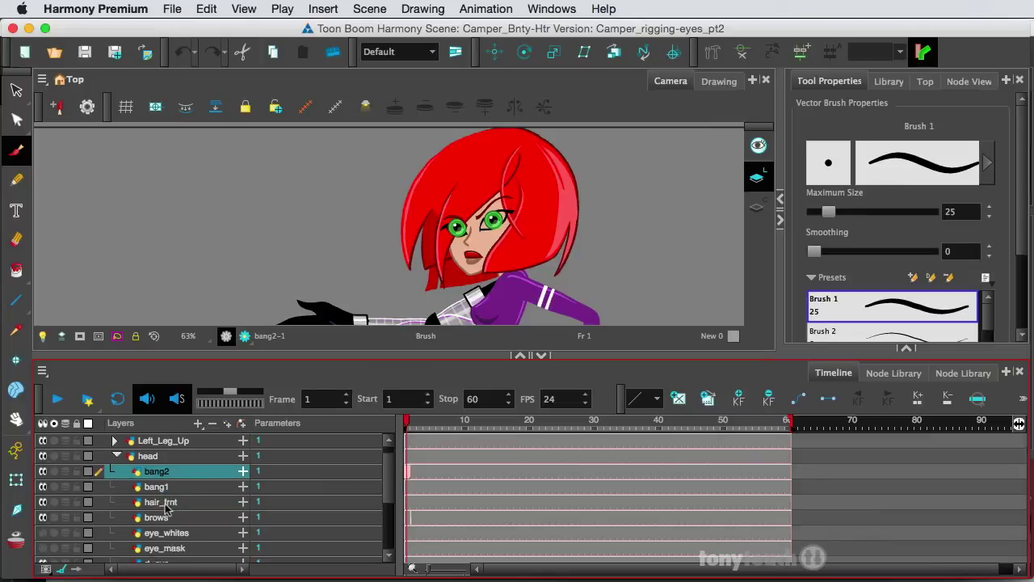
scroll(166, 507, "down", 3)
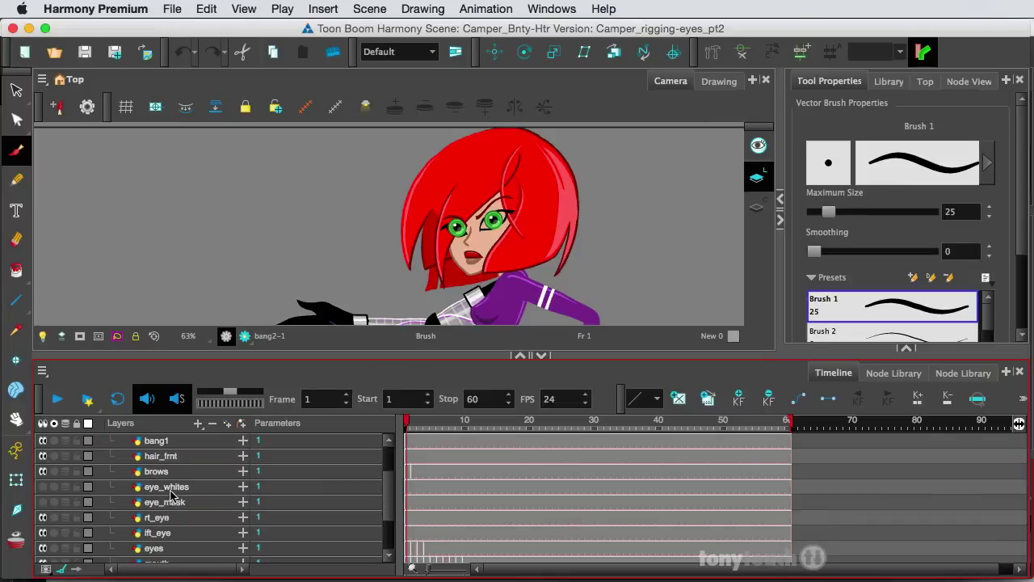
left_click(171, 488)
Step: Toggle eye_whites' Enable Layer checkbox repeatedly to compare the eyes with and without it
left_click(42, 487)
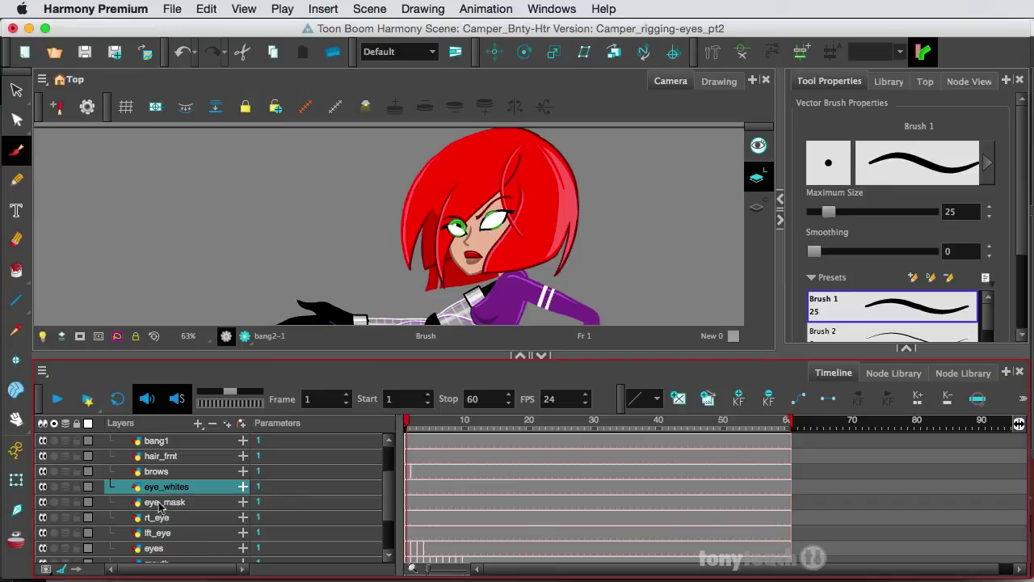
left_click(43, 486)
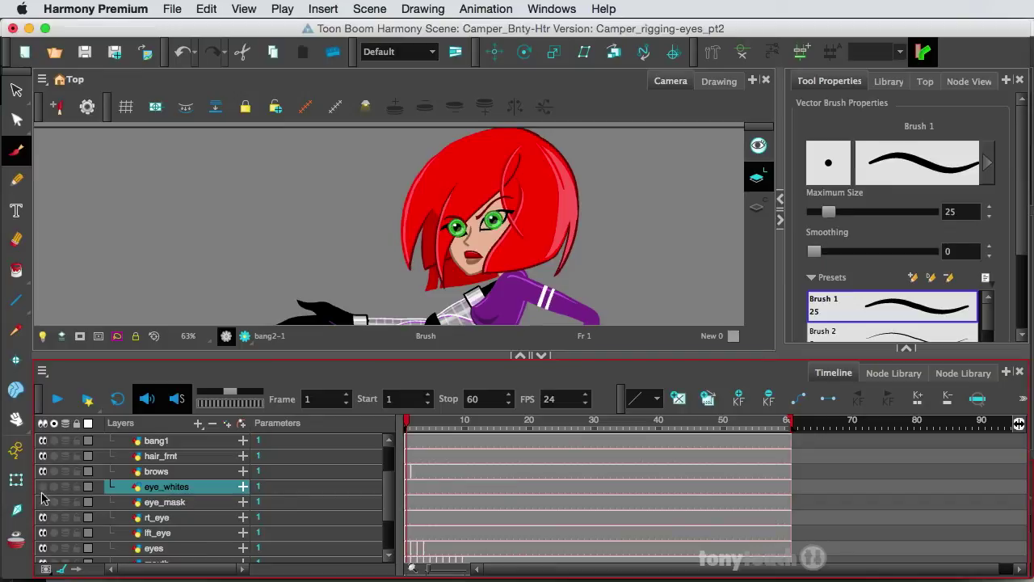
left_click(43, 501)
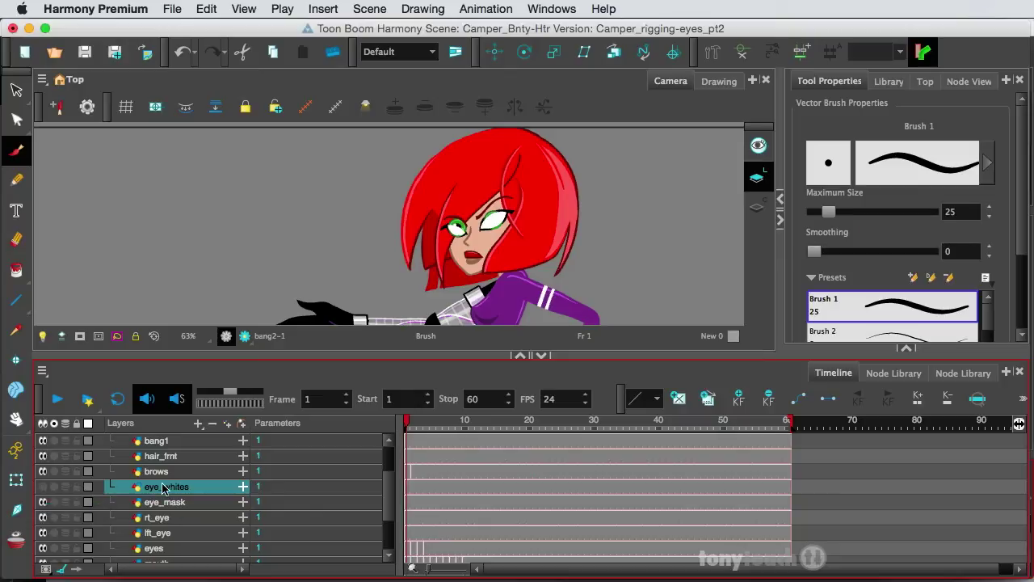
left_click(43, 488)
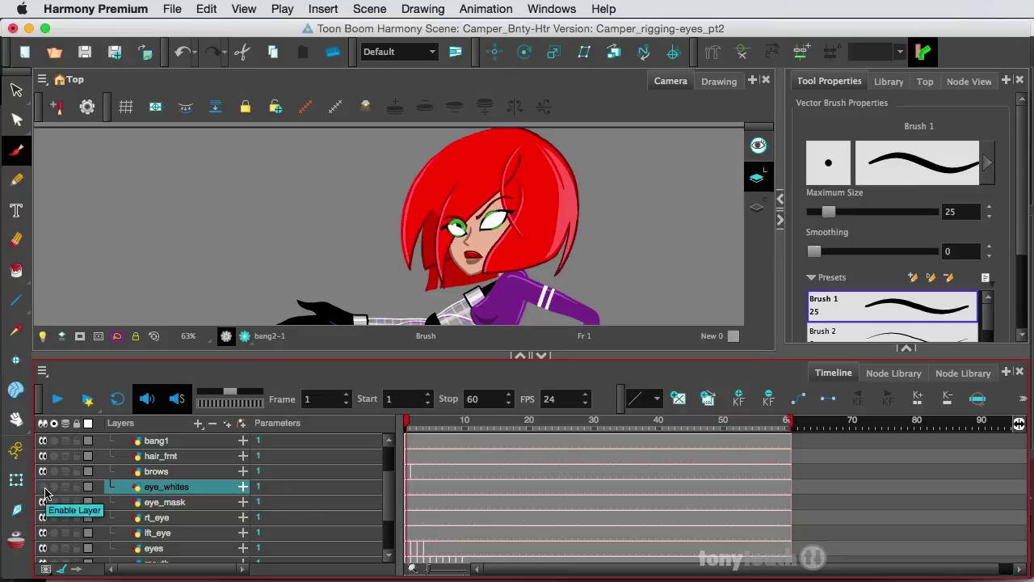
scroll(121, 533, "down", 1)
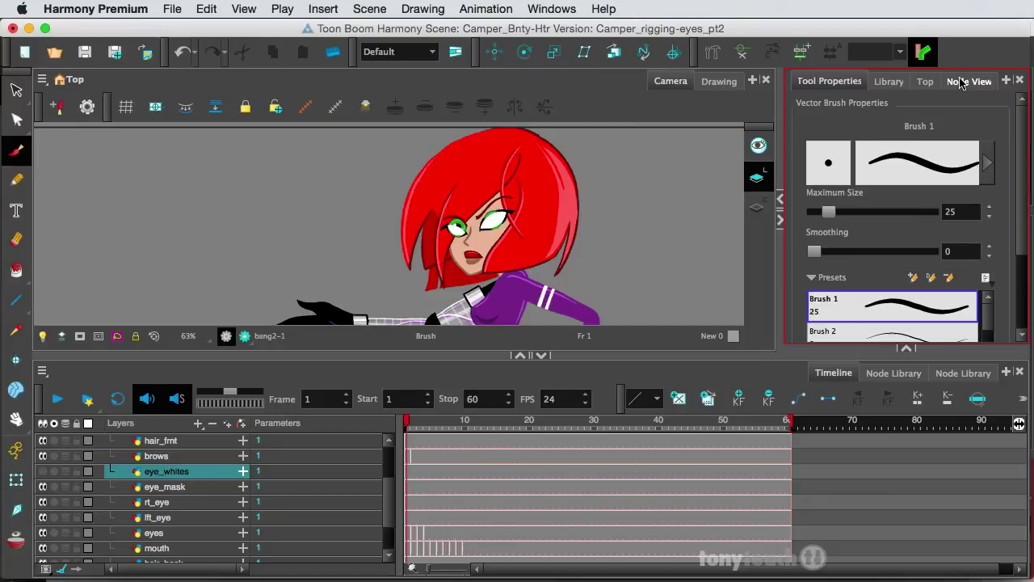
Step: Restore the Node View tab and drag the splitter left to widen it beside the Camera view
left_click(960, 81)
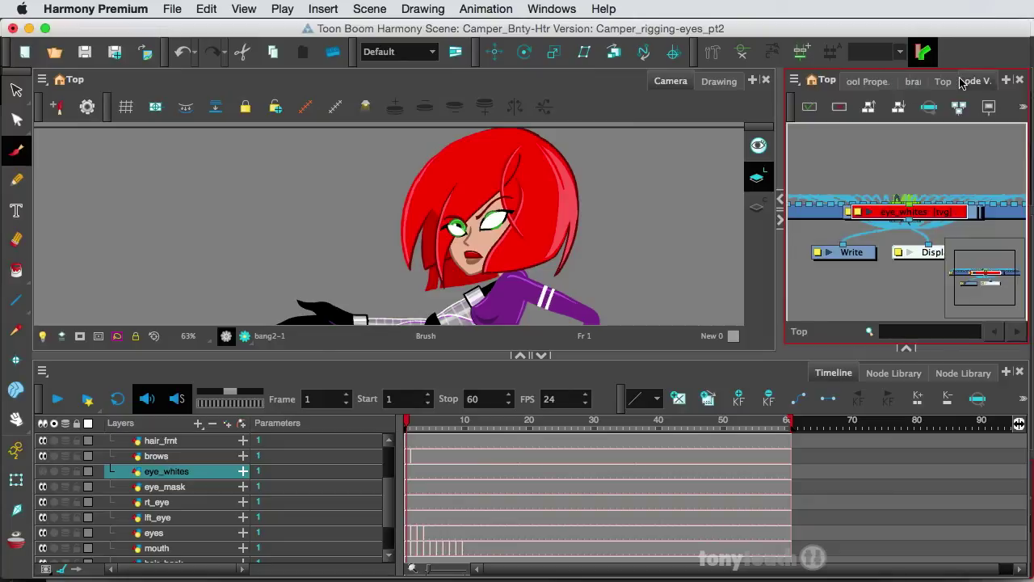
left_click(1007, 82)
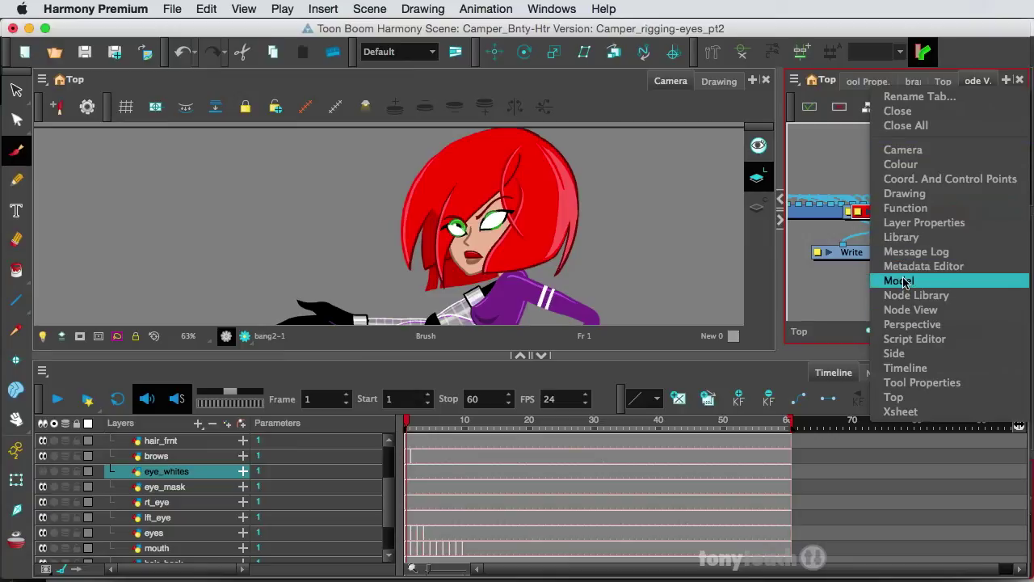
left_click(841, 146)
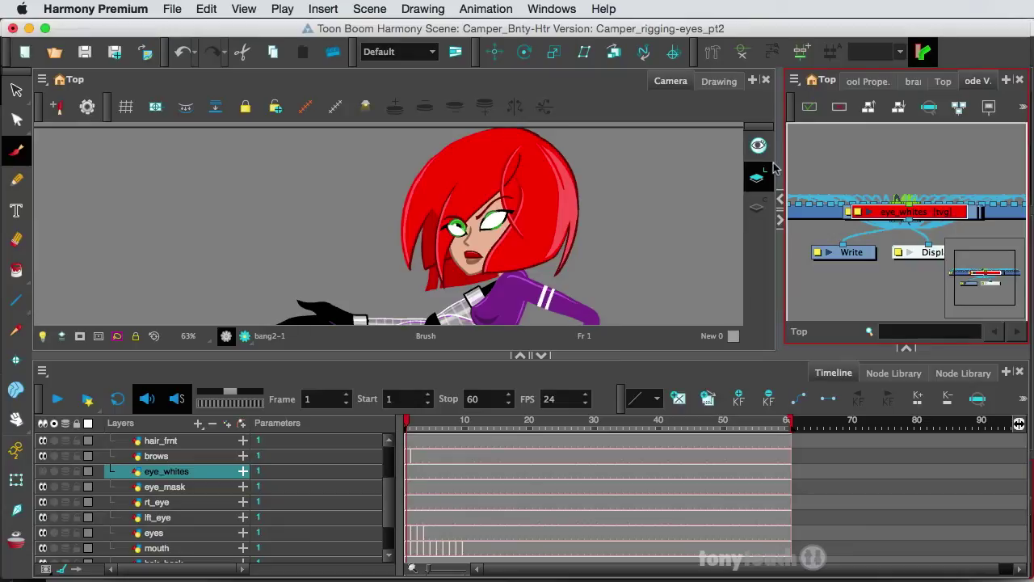
left_click_drag(773, 167, 524, 189)
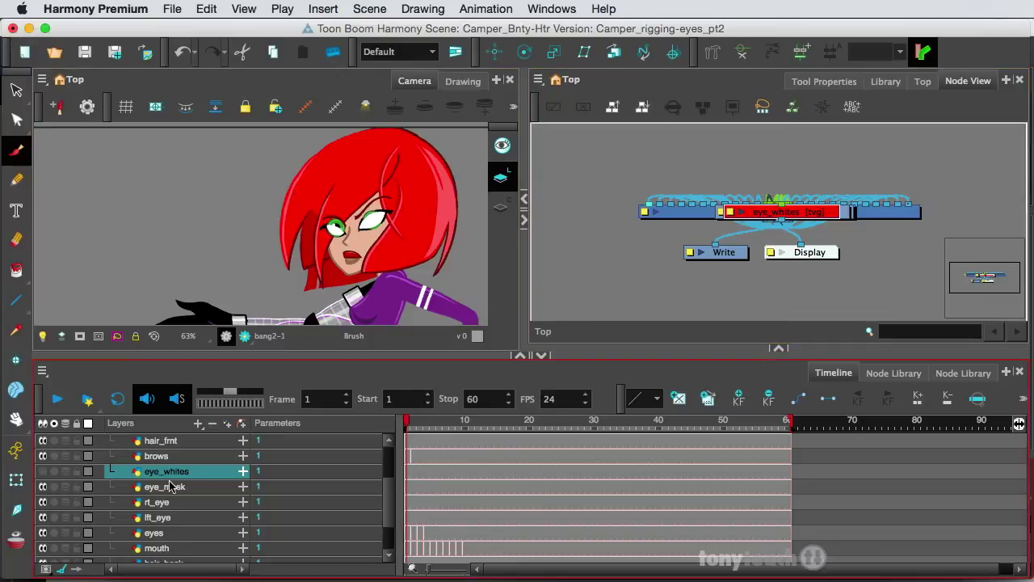
Step: Select the head group layer in the Timeline and leave it collapsed
scroll(170, 485, "up", 1)
left_click(161, 443)
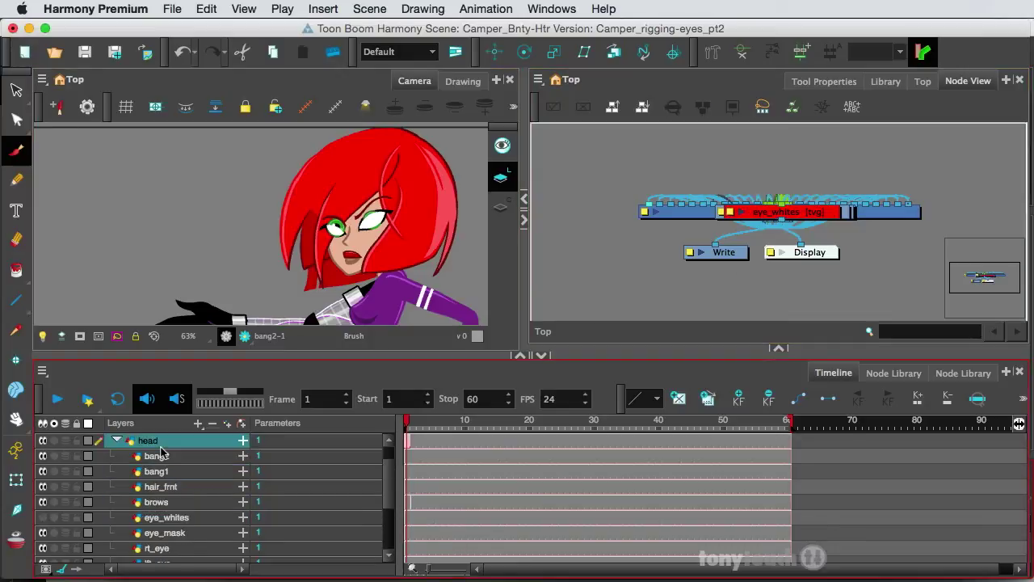
left_click(117, 441)
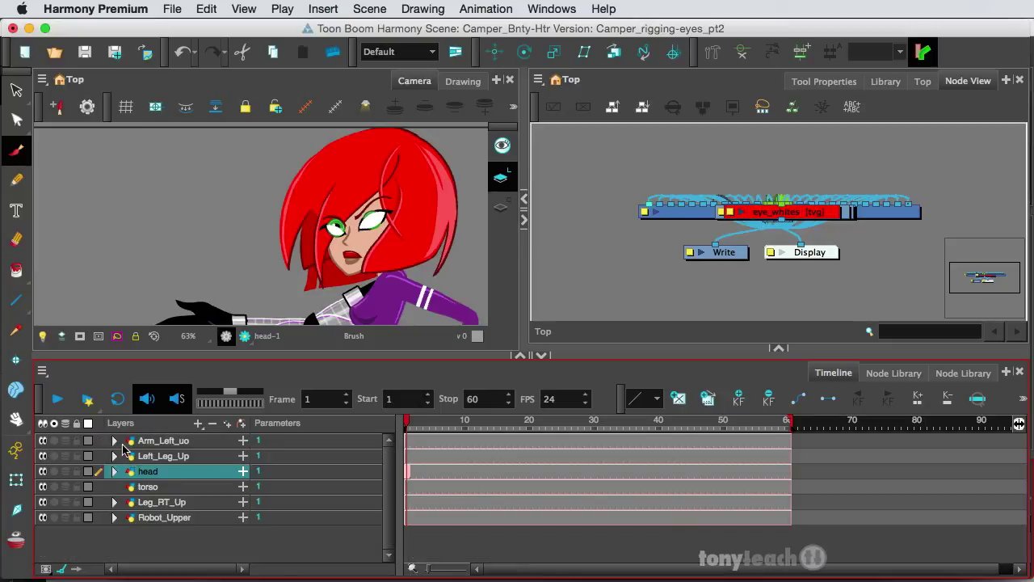
left_click(115, 472)
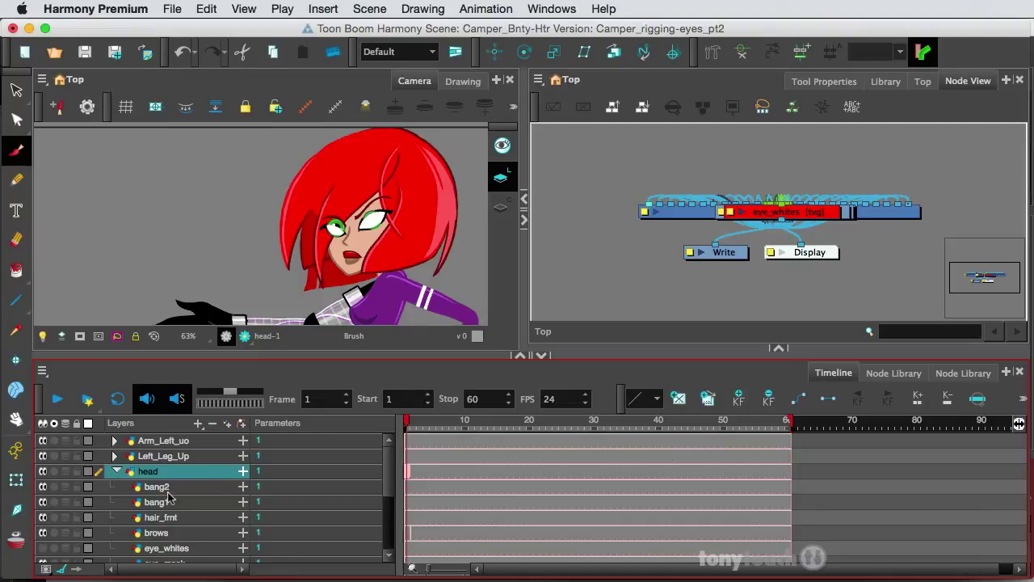
left_click(116, 471)
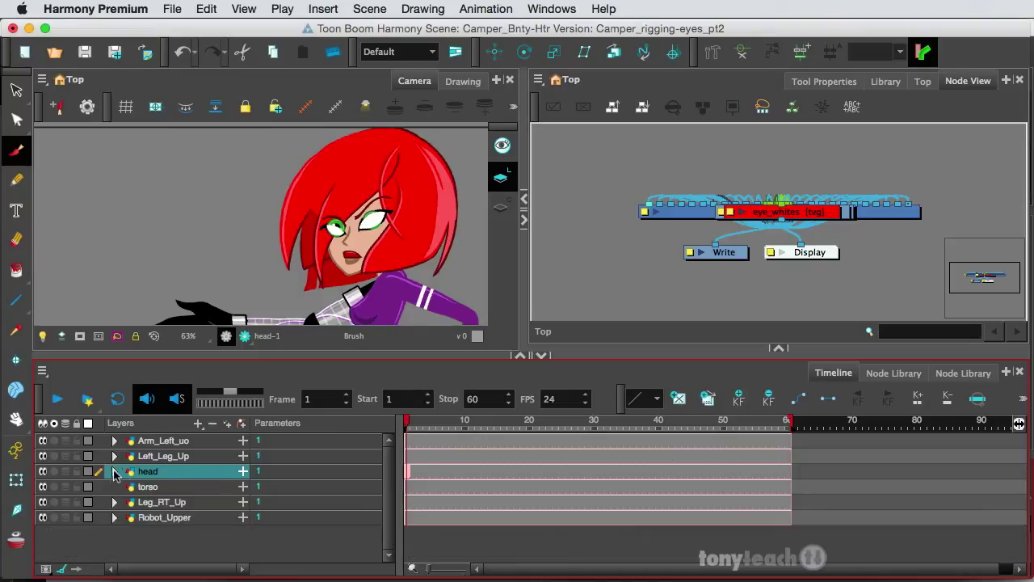
Step: Run Order Node View Down with X Overlap 25%, layer spacing 60, vertical spacing 5
left_click(734, 236)
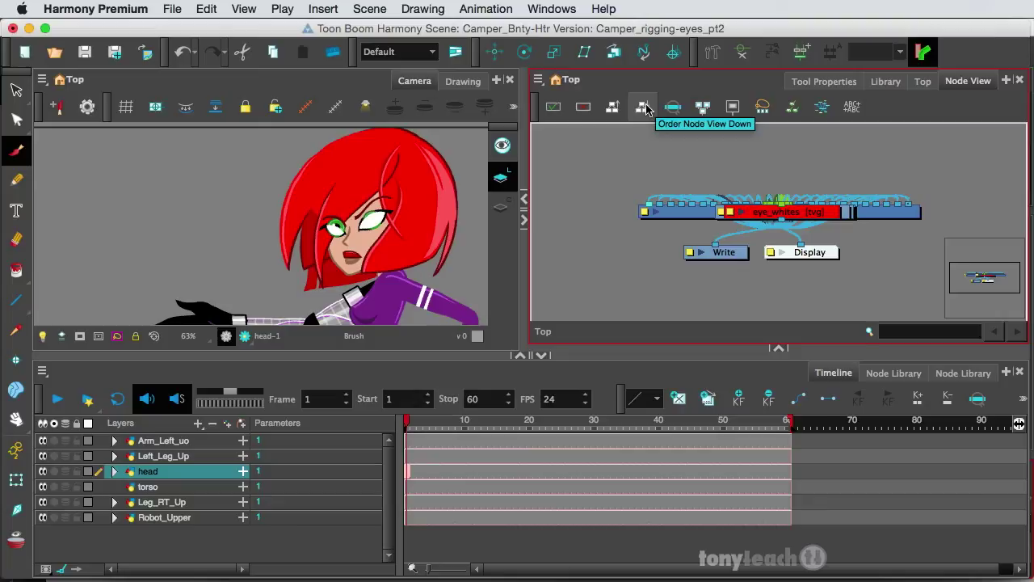
left_click(644, 111)
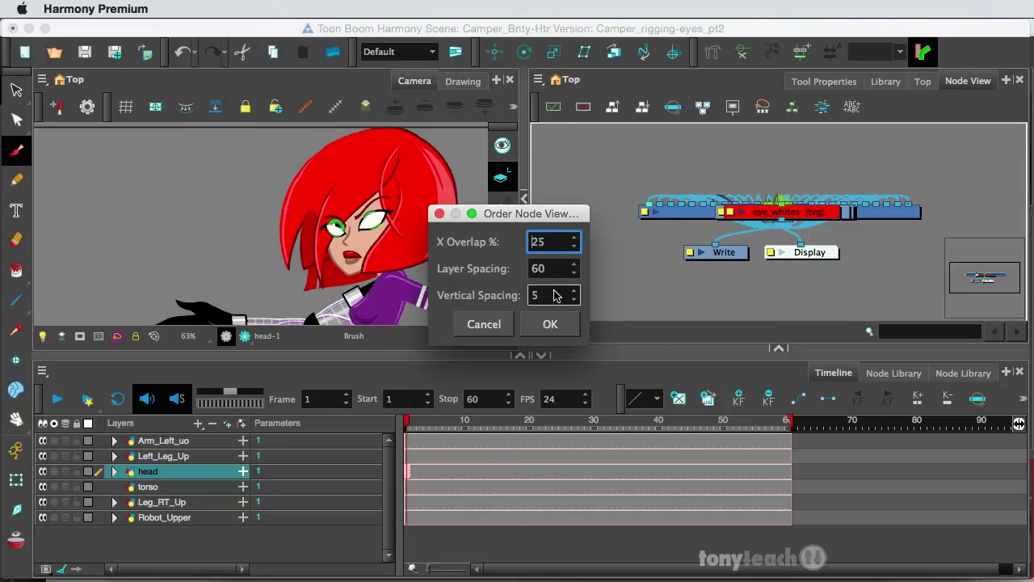
double_click(552, 247)
left_click(550, 331)
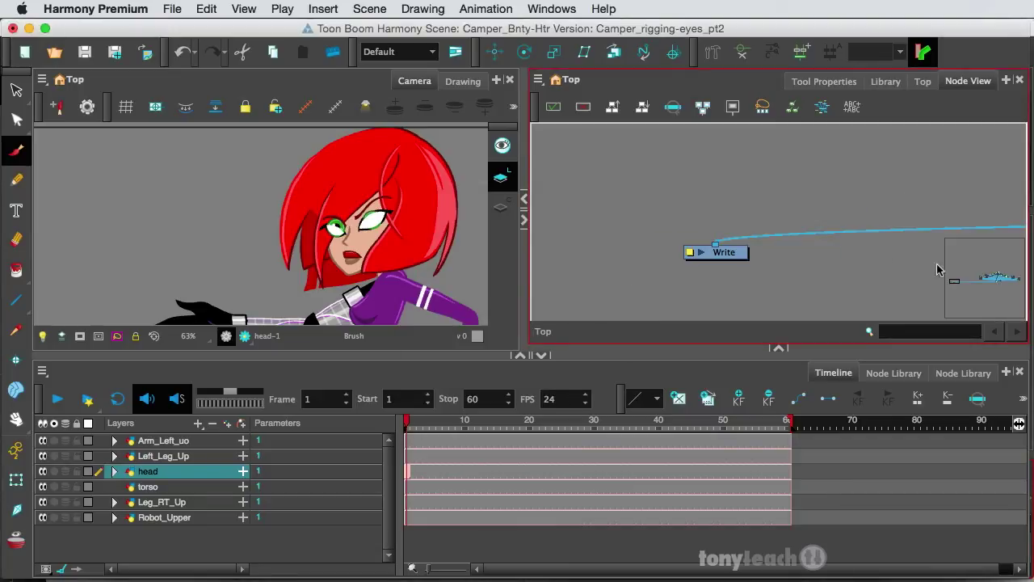
Step: Pan to the eye nodes, expand head, and select eye_mask, rt_eye, lft_eye and eyes
left_click_drag(955, 282, 1004, 279)
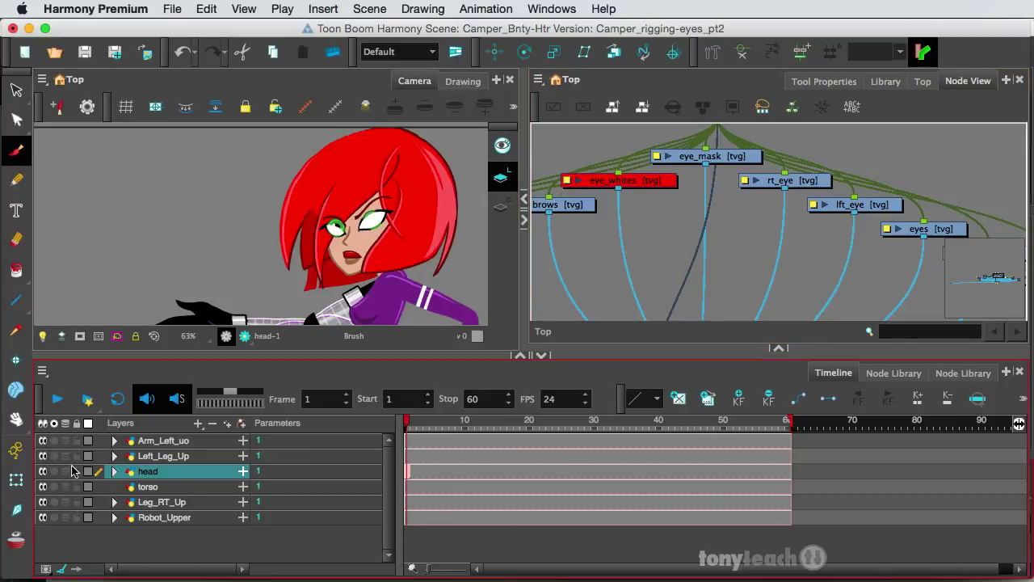
left_click(113, 471)
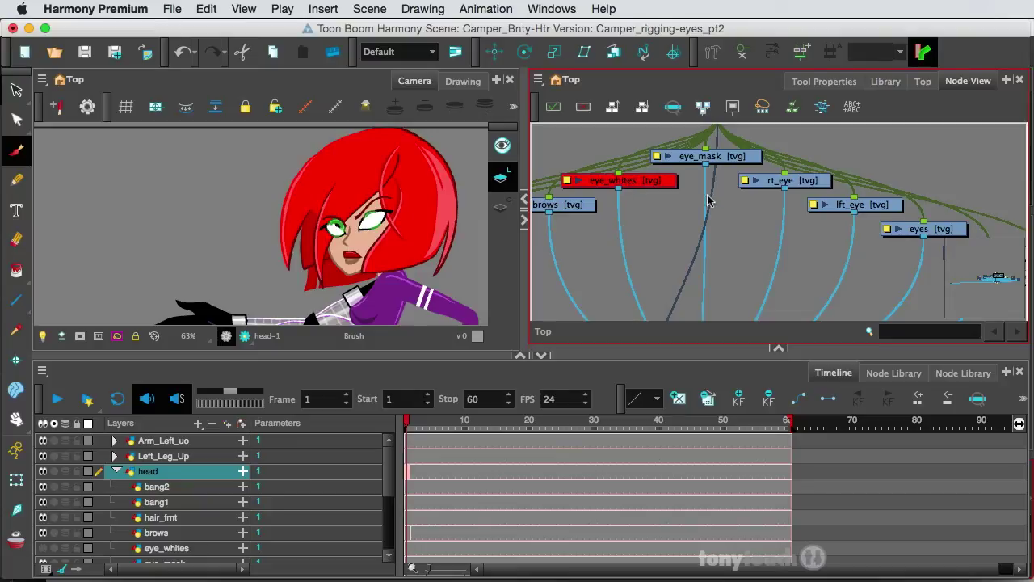
left_click(748, 161)
left_click(774, 181)
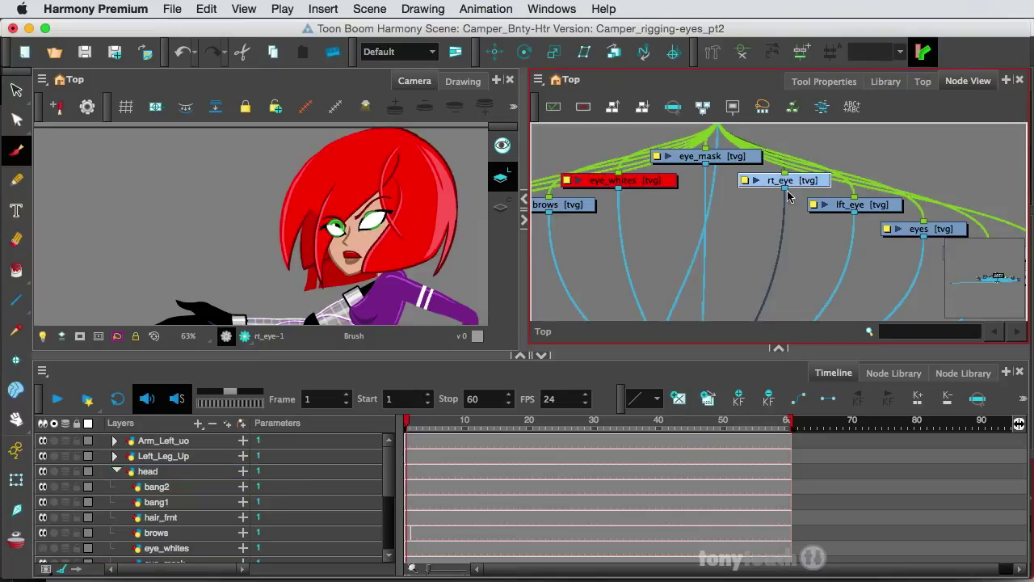
left_click(862, 208)
left_click(908, 231)
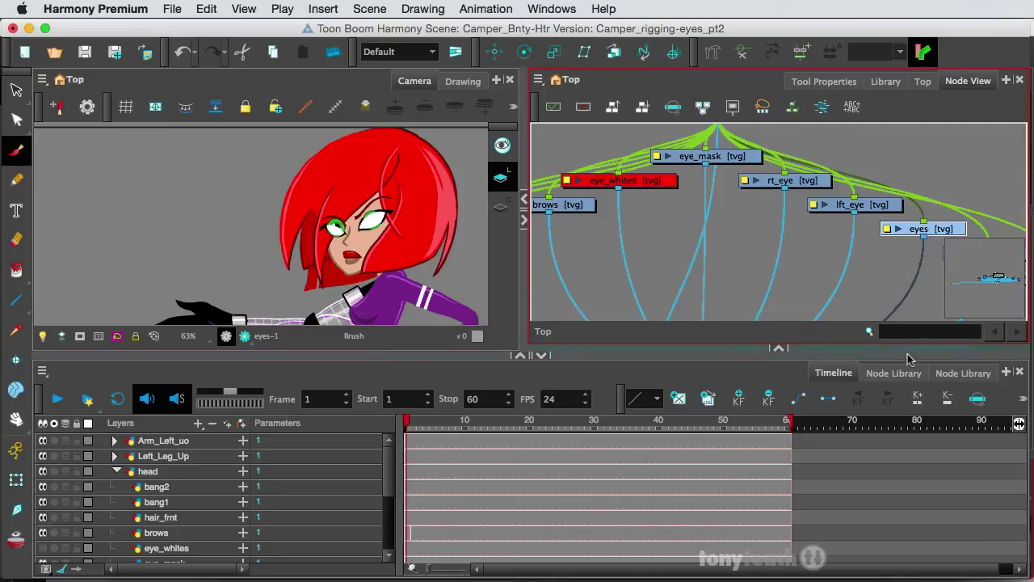
Step: Add a second Node Library tab to the lower panel, filtered to the Combine category
left_click(891, 376)
left_click(891, 376)
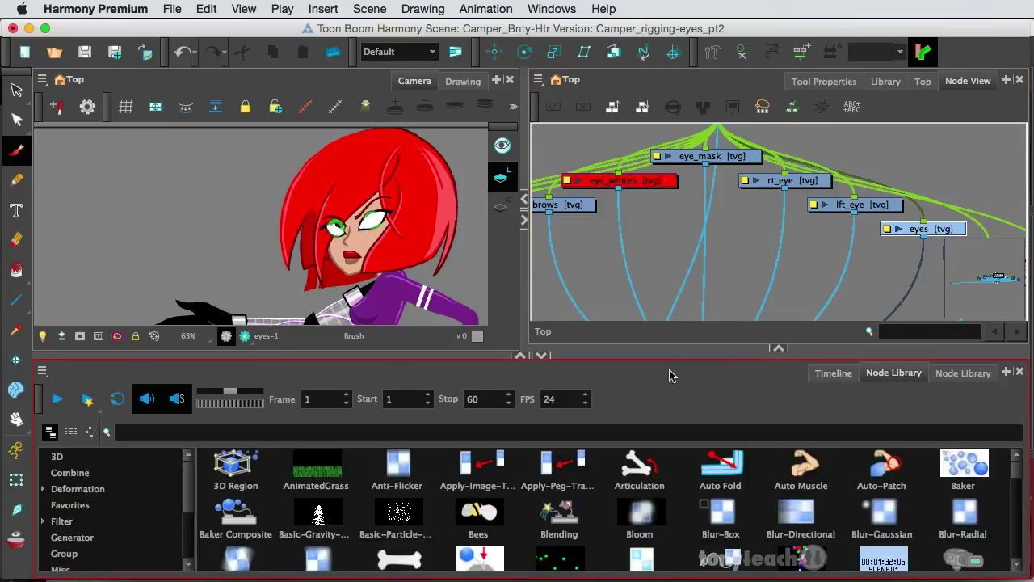
left_click(1006, 372)
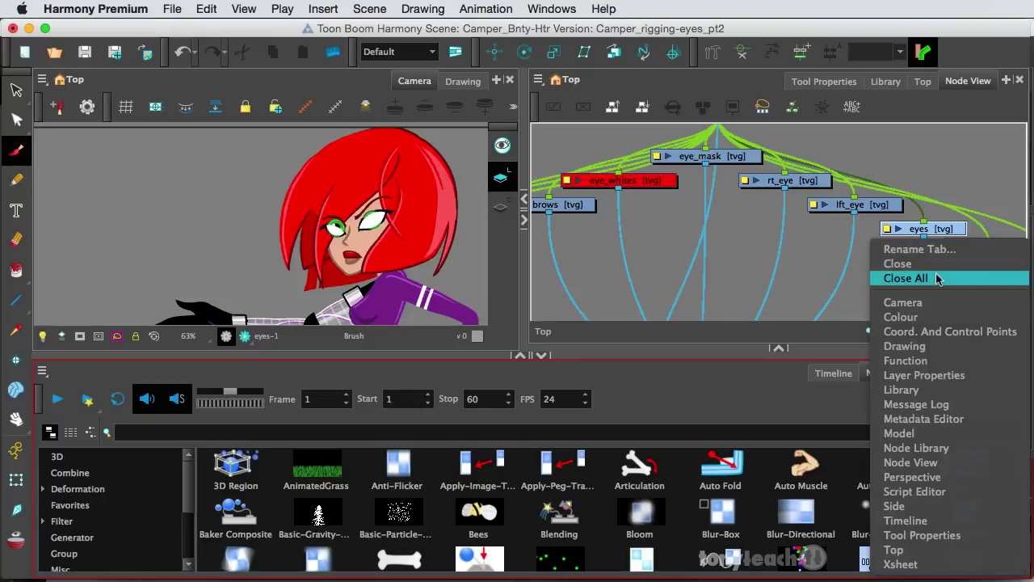
left_click(886, 455)
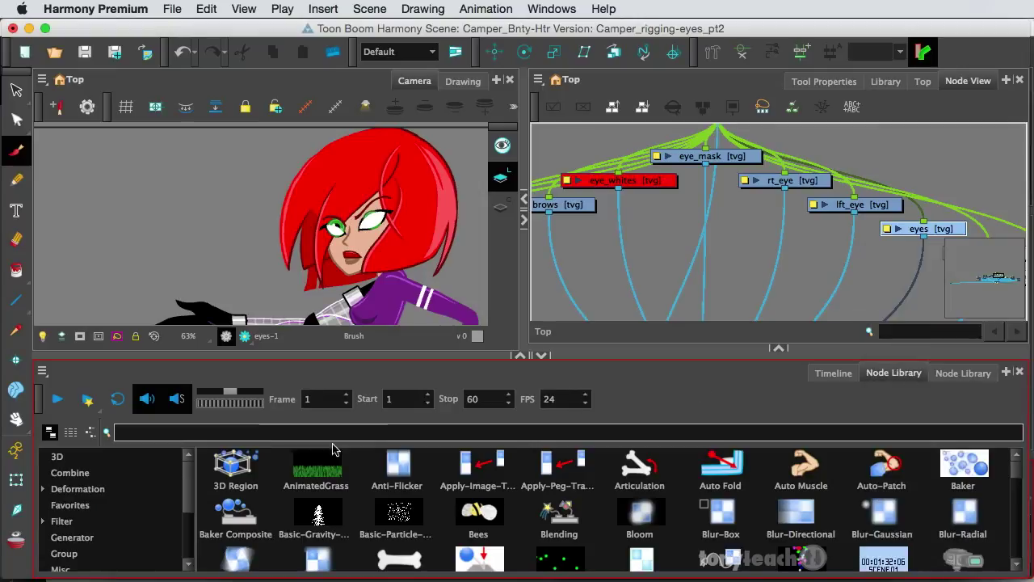
left_click(106, 475)
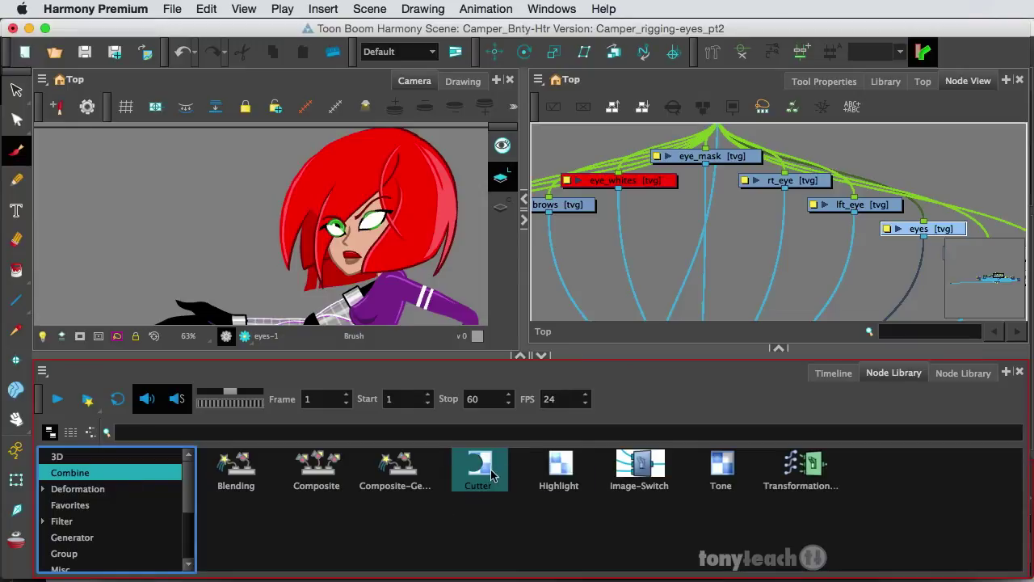
Step: Drag two Cutter nodes from the library into the graph, moving Cutter_1 slightly lower
left_click_drag(487, 475, 749, 226)
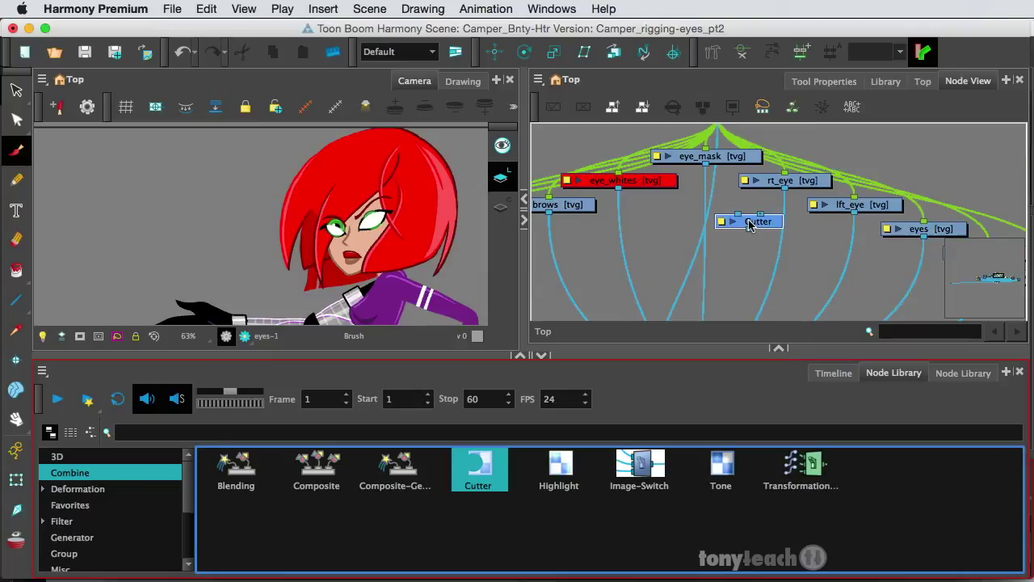
left_click_drag(495, 468, 819, 240)
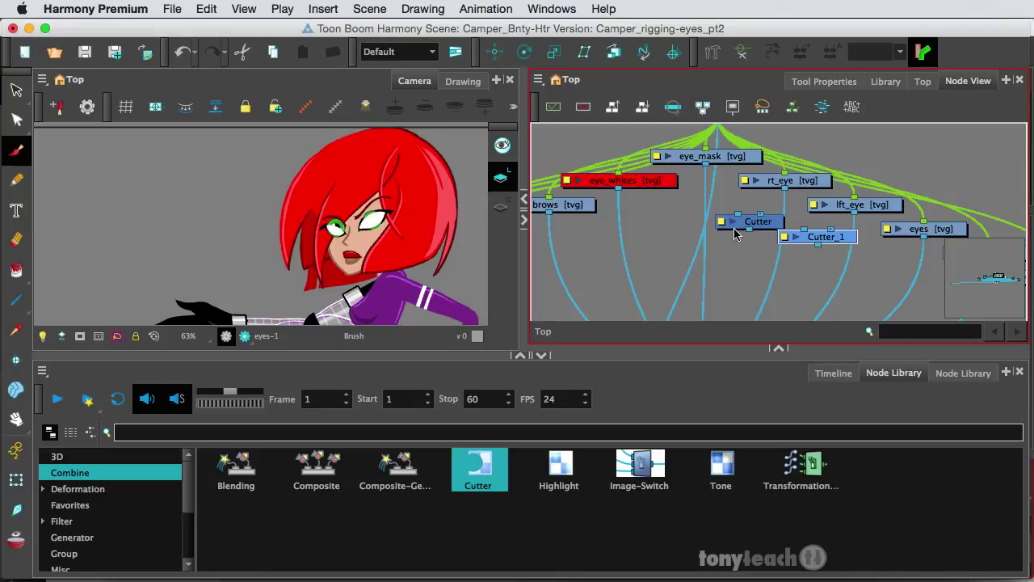
left_click_drag(748, 237, 733, 277)
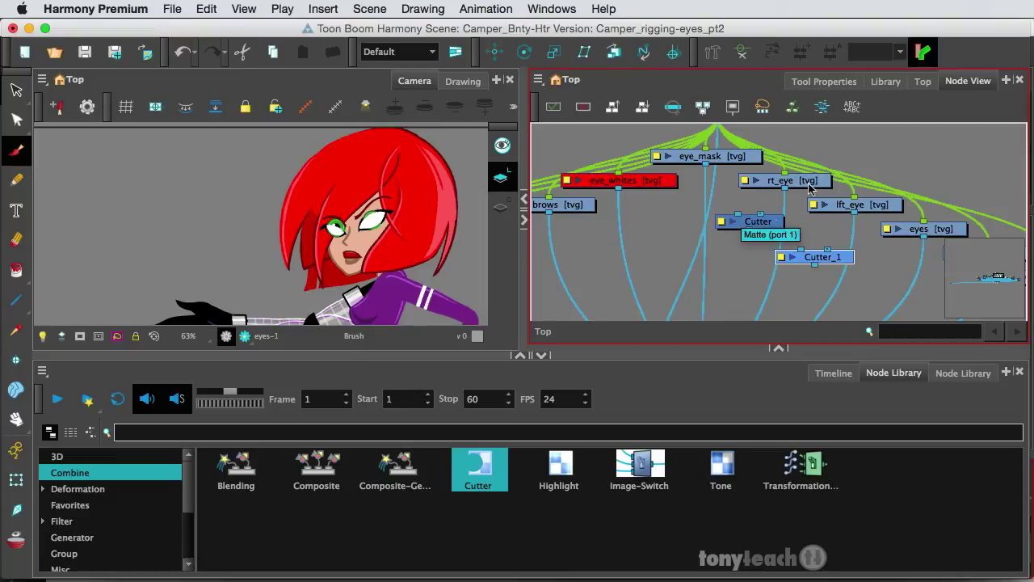
Step: Nudge Cutter right under rt_eye and move Cutter_1 up-right beneath lft_eye
left_click(744, 278)
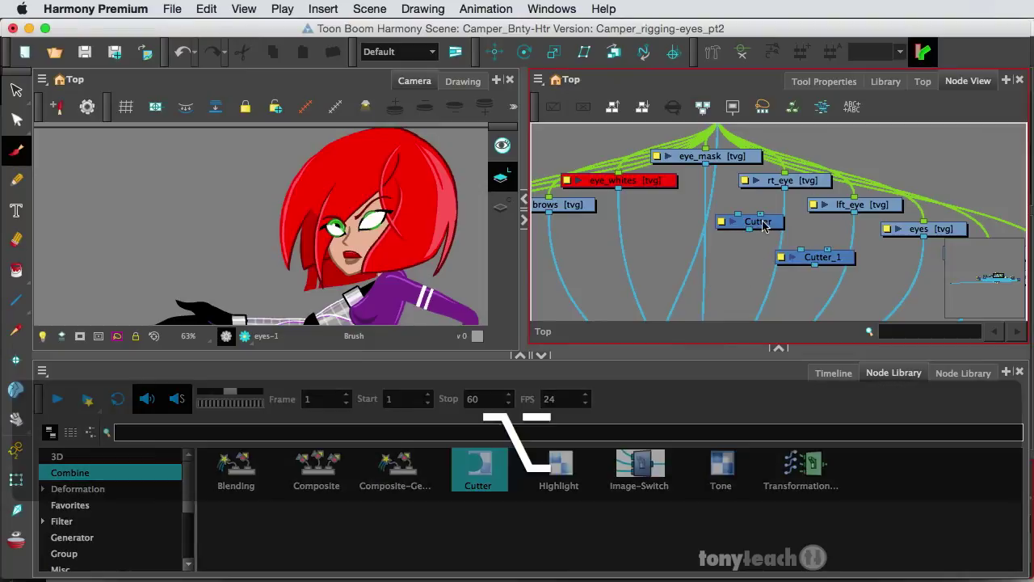
left_click_drag(764, 226, 777, 220)
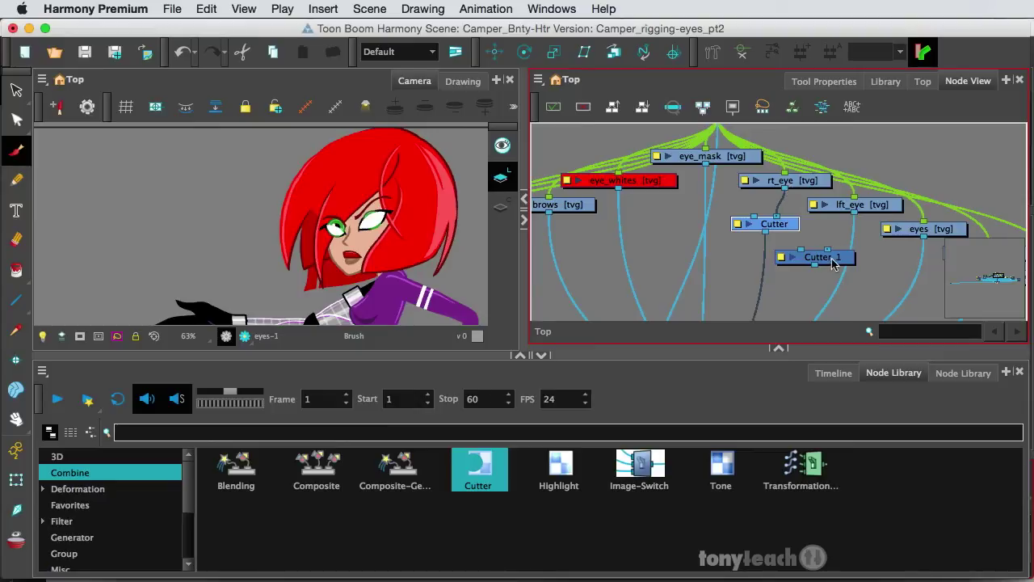
left_click_drag(835, 264, 847, 252)
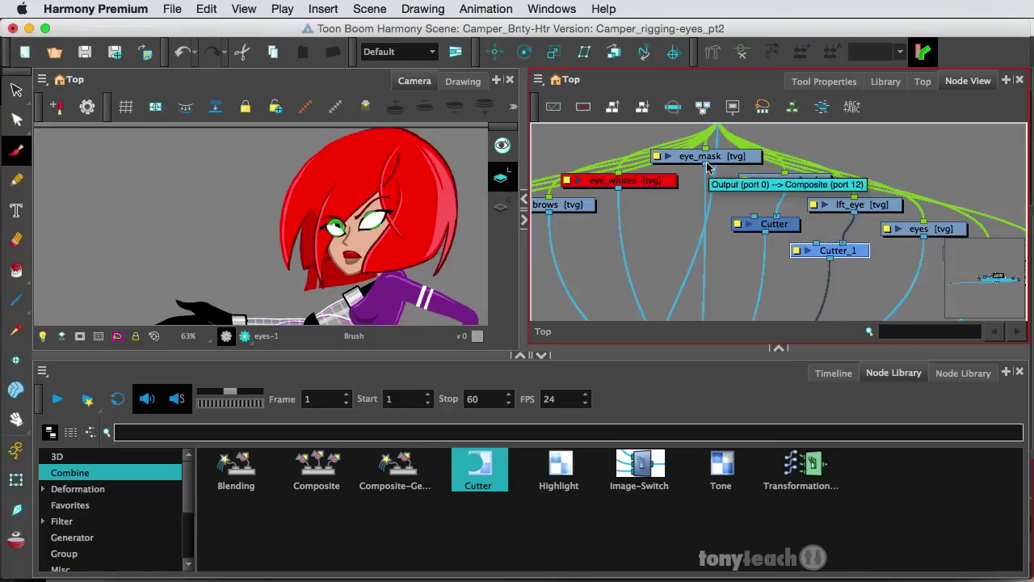
Step: Wire eye_mask's output into the Matte ports of both Cutter and Cutter_1
left_click_drag(706, 162, 757, 216)
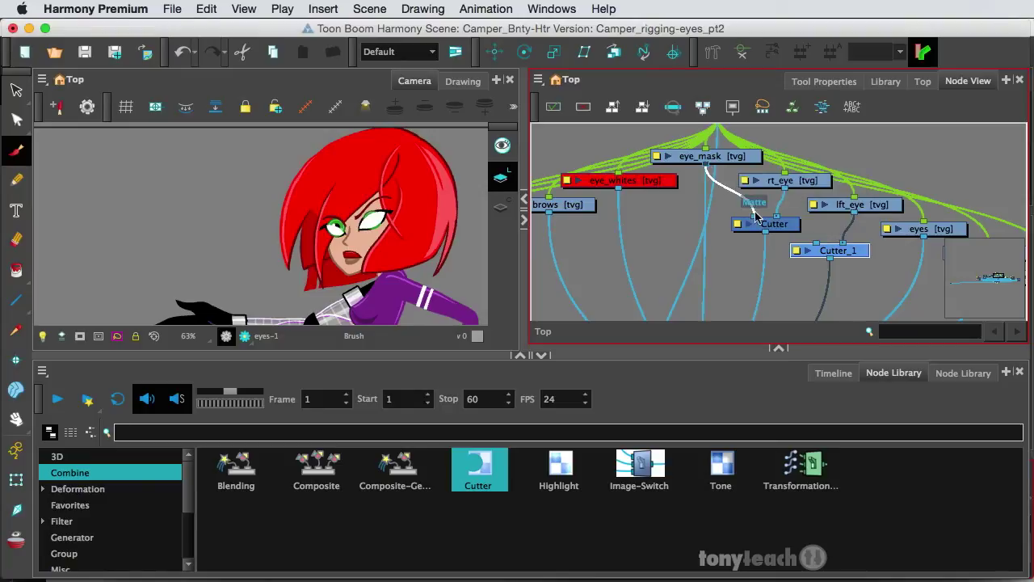
left_click_drag(757, 217, 757, 217)
left_click_drag(707, 167, 817, 247)
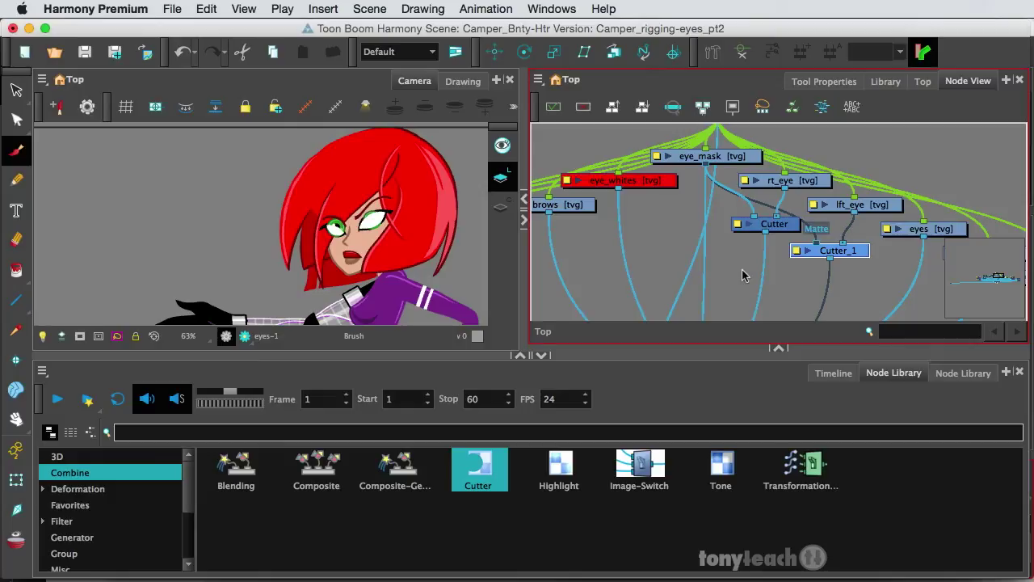
Step: Turn on Inverted for the Cutter node, toggling it off and back on to compare
left_click(780, 230)
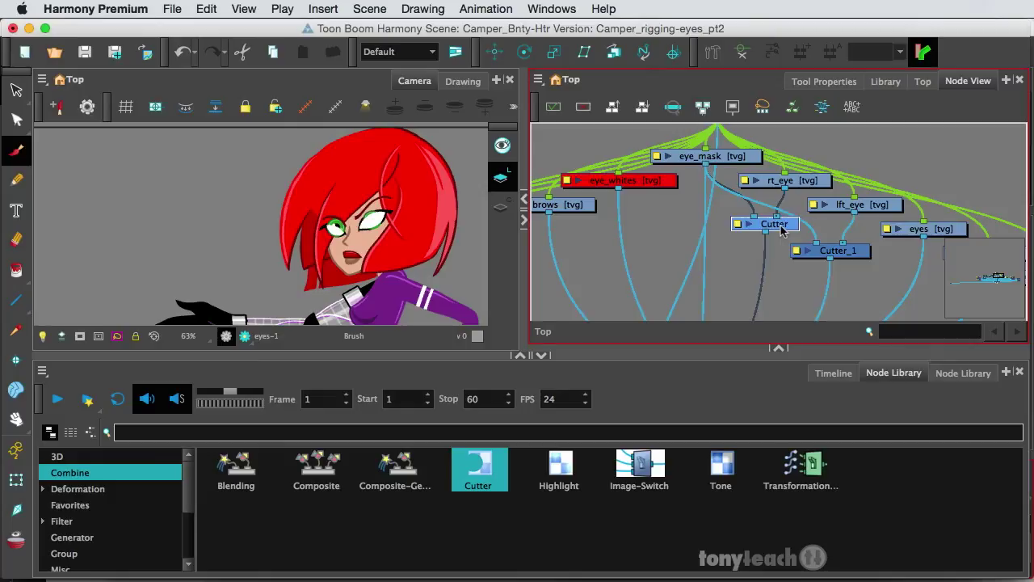
left_click(737, 230)
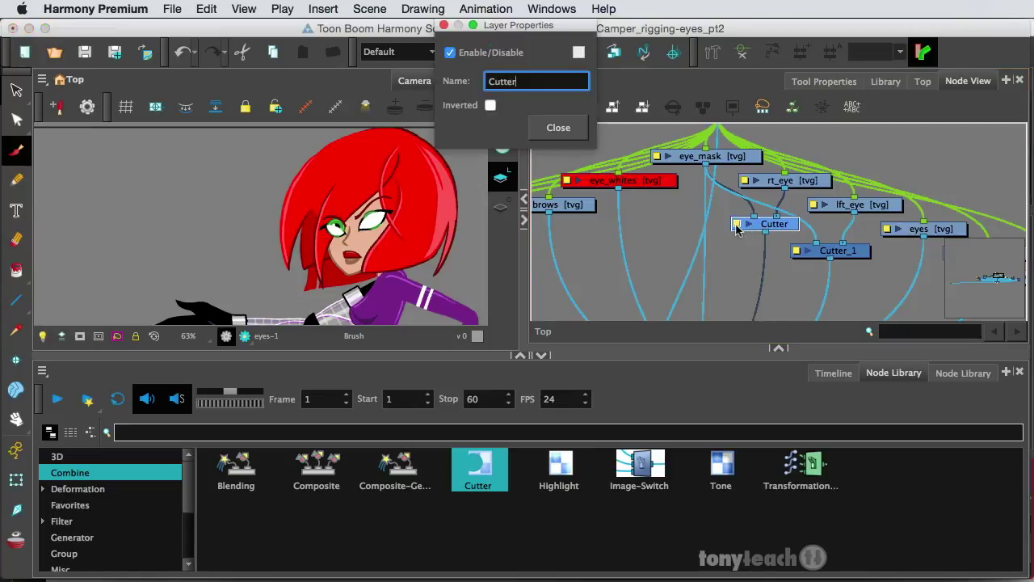
left_click(489, 106)
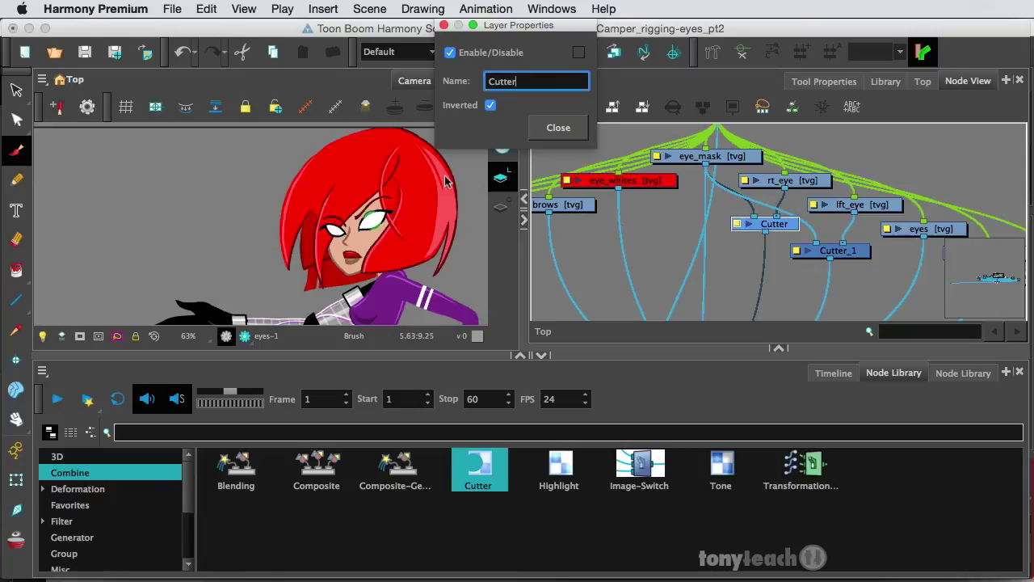
left_click(490, 106)
left_click(491, 106)
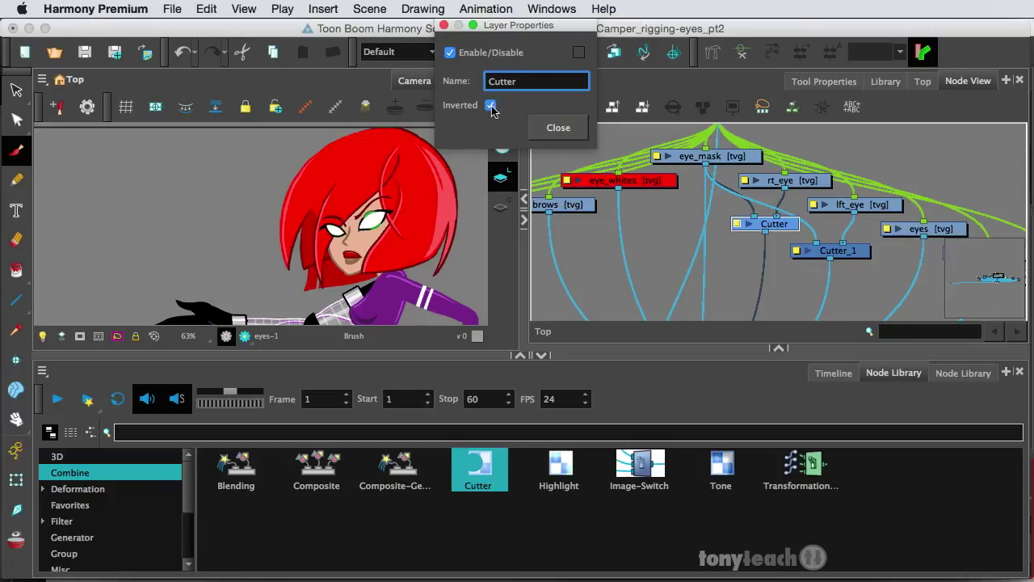
left_click(558, 128)
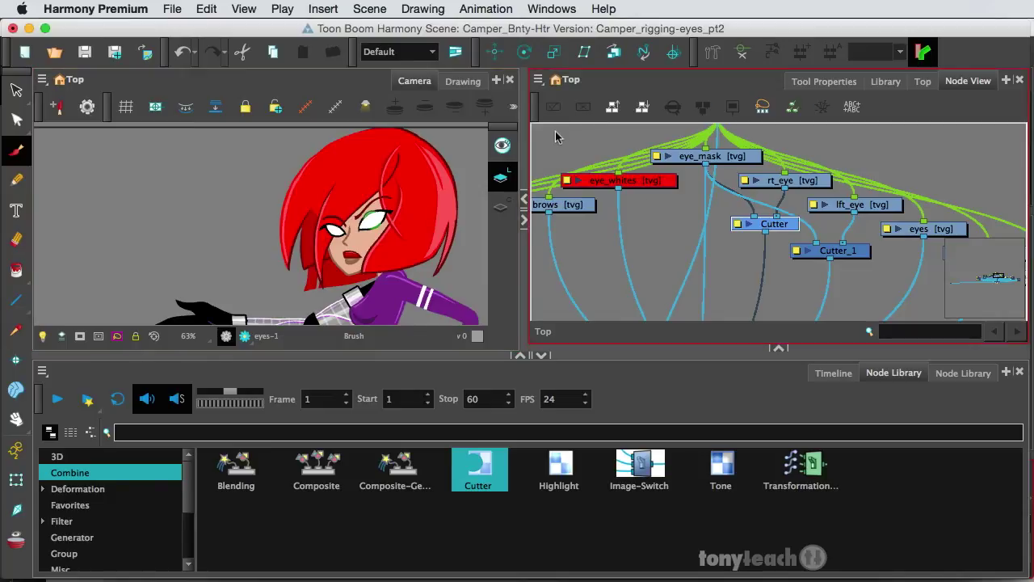
Step: Turn on Inverted for Cutter_1 and close its layer properties
double_click(795, 252)
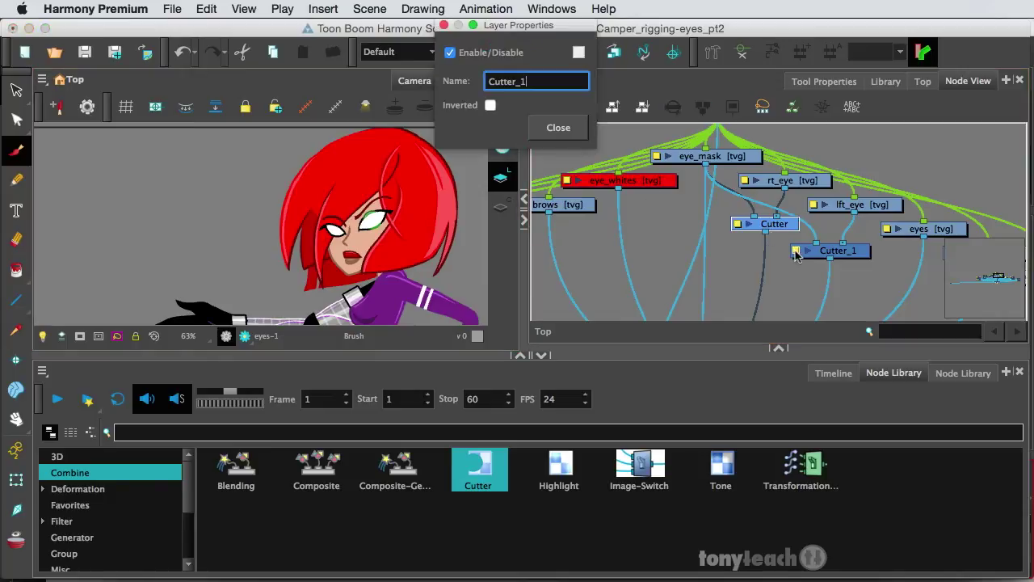
left_click(491, 106)
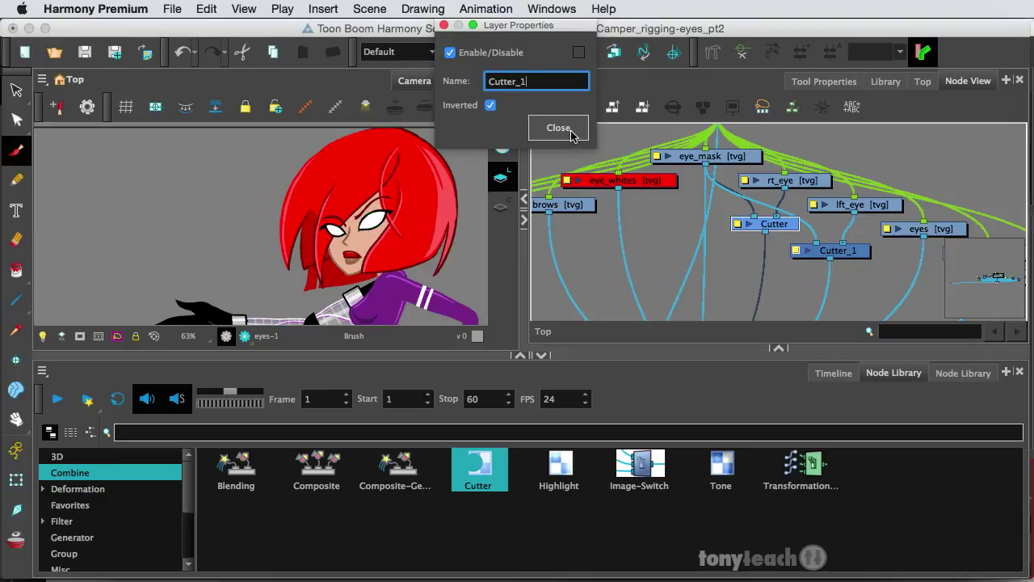
left_click(558, 128)
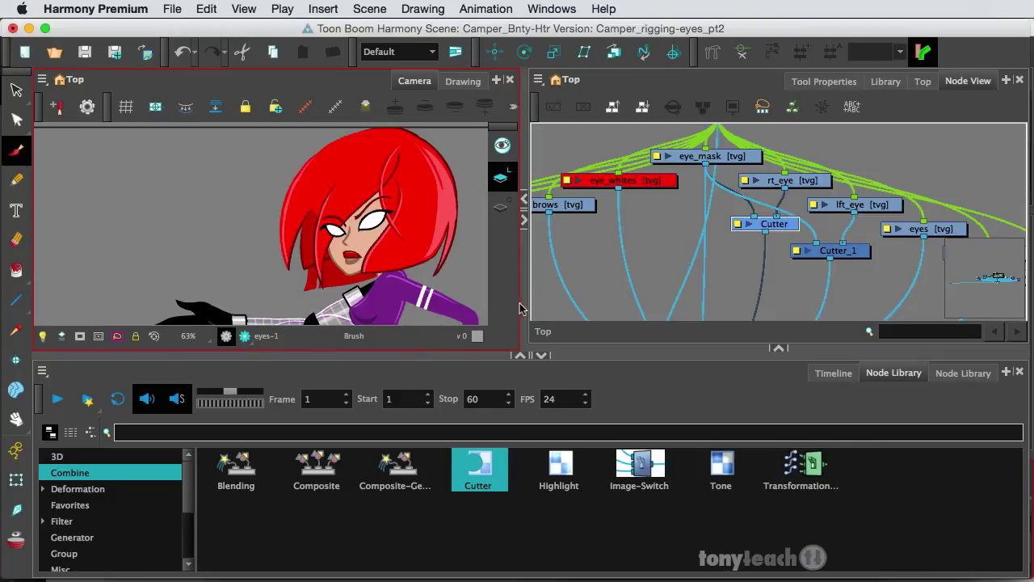
Step: Show the Timeline layer list and collapse the rt_eye and lft_eye layers
left_click(832, 373)
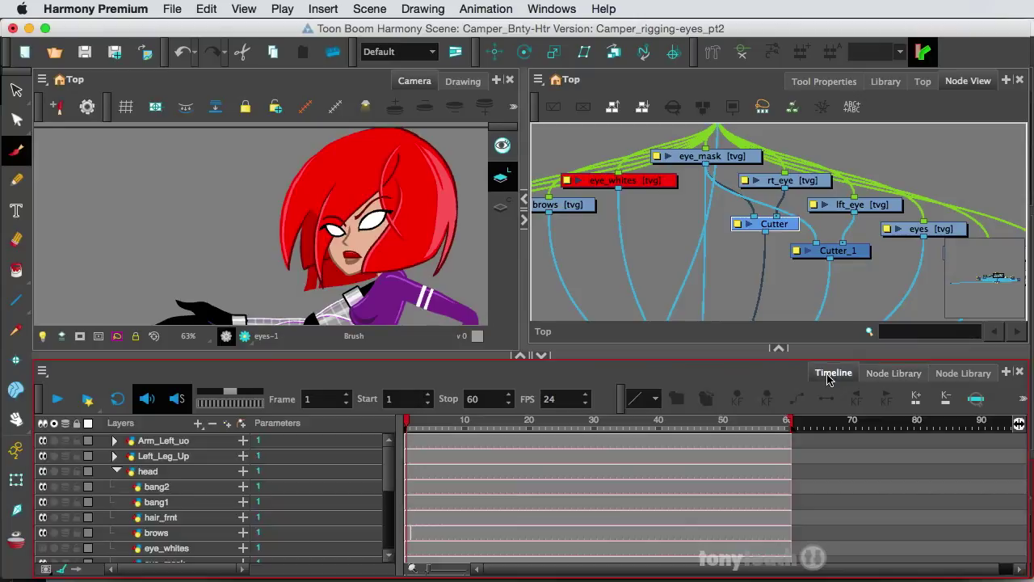
scroll(194, 491, "down", 3)
scroll(191, 492, "down", 1)
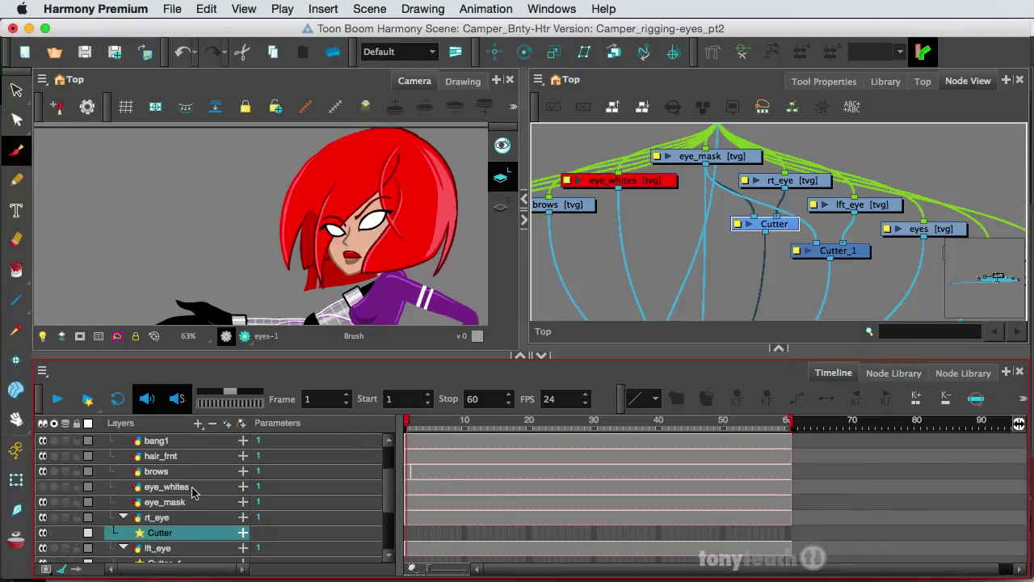
scroll(198, 508, "down", 1)
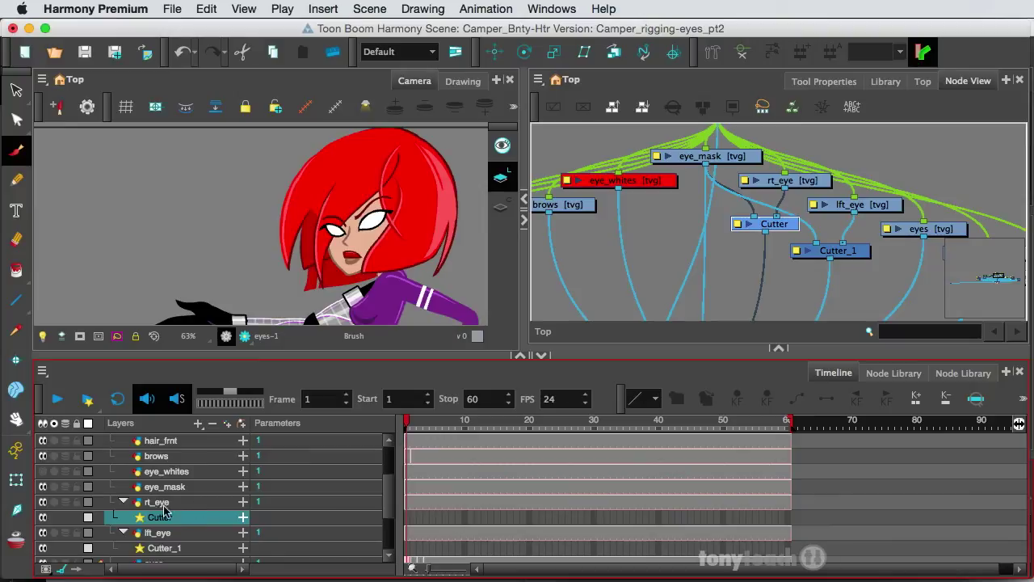
left_click(122, 503)
left_click(122, 516)
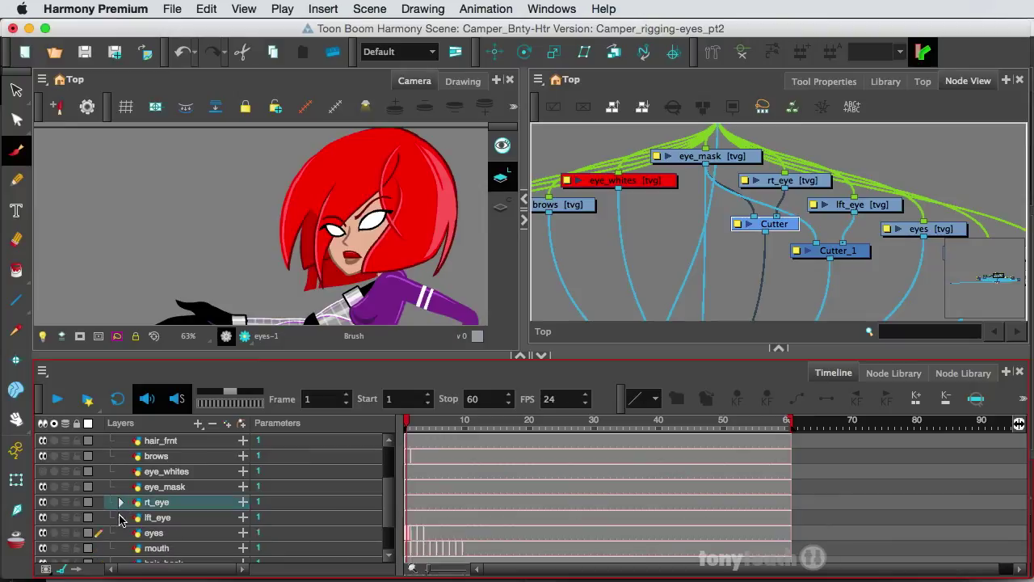
Step: Push rt_eye back in depth with the Transform tool so its green pupil reappears, then select lft_eye
left_click(10, 481)
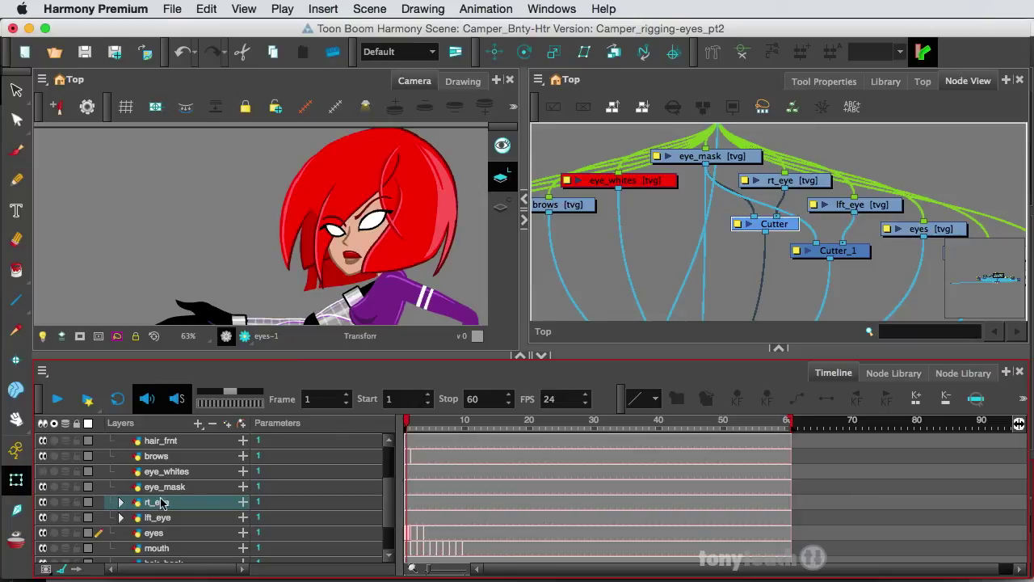
left_click(147, 503)
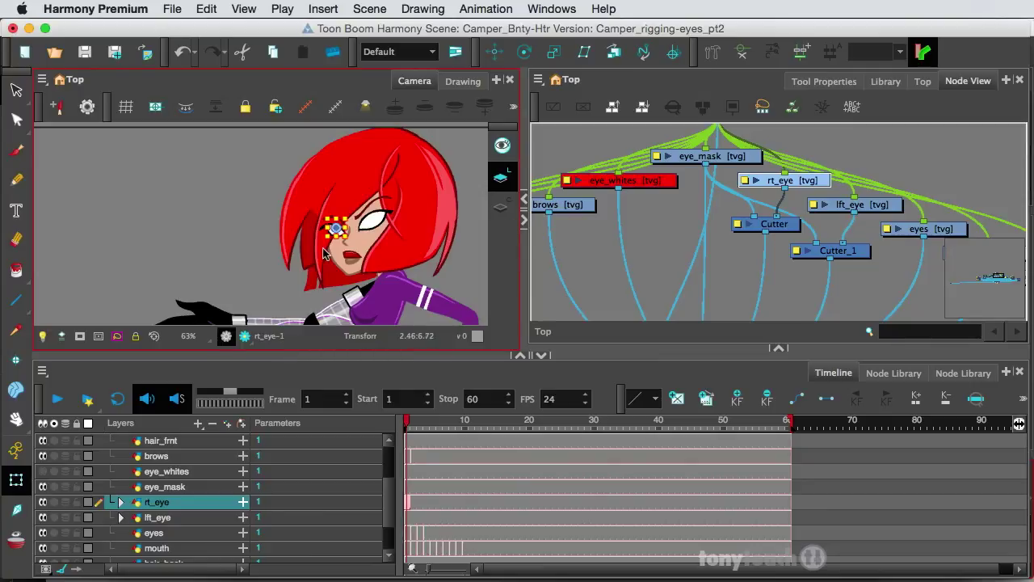
key("super+c")
key("alt")
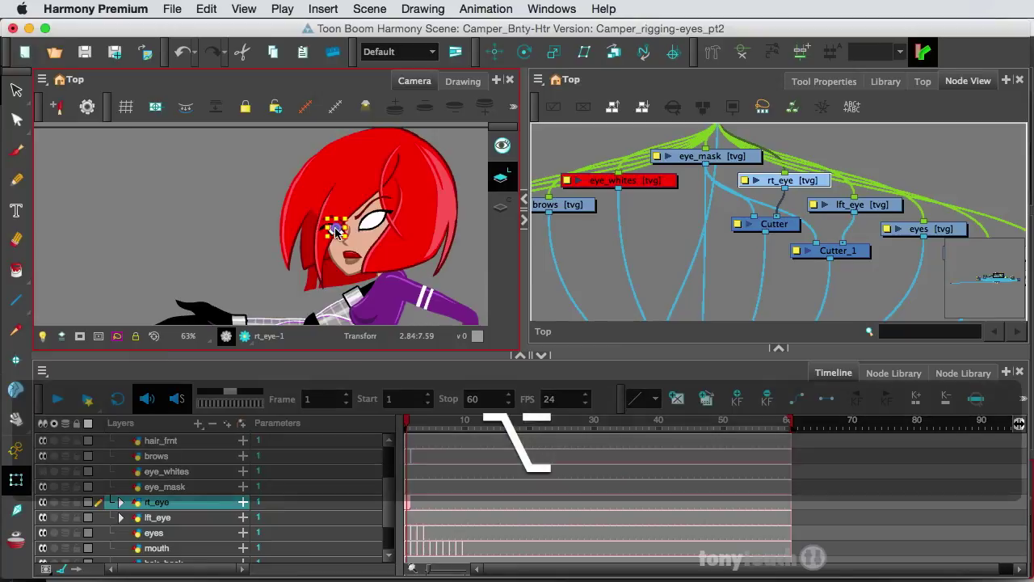
key("alt+Down")
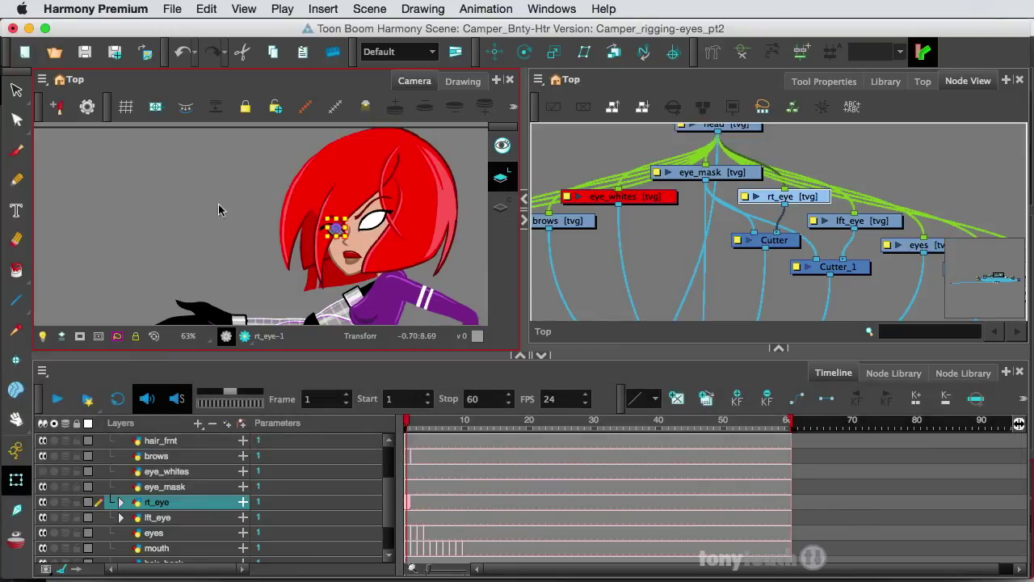
left_click(184, 202)
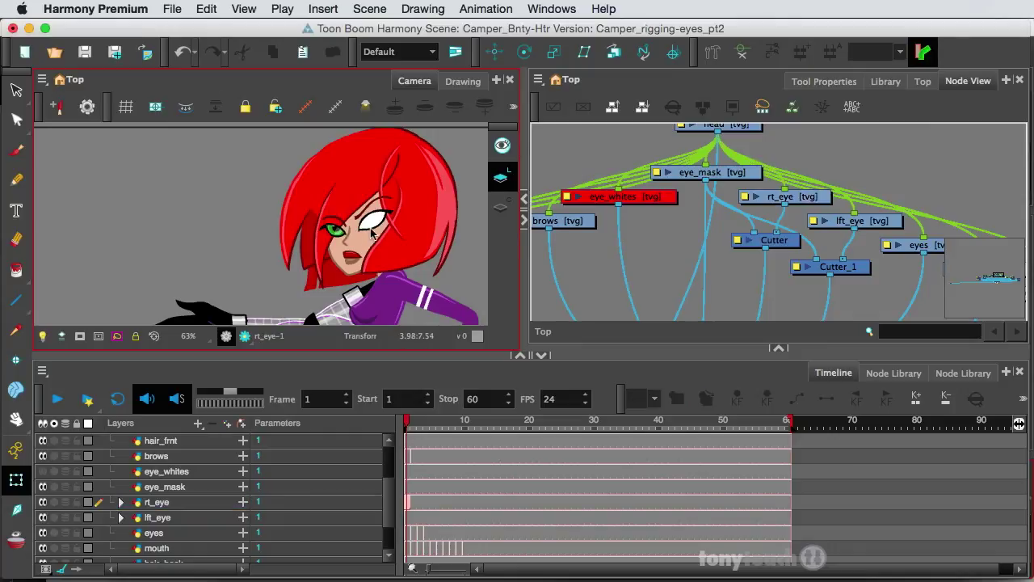
left_click(156, 517)
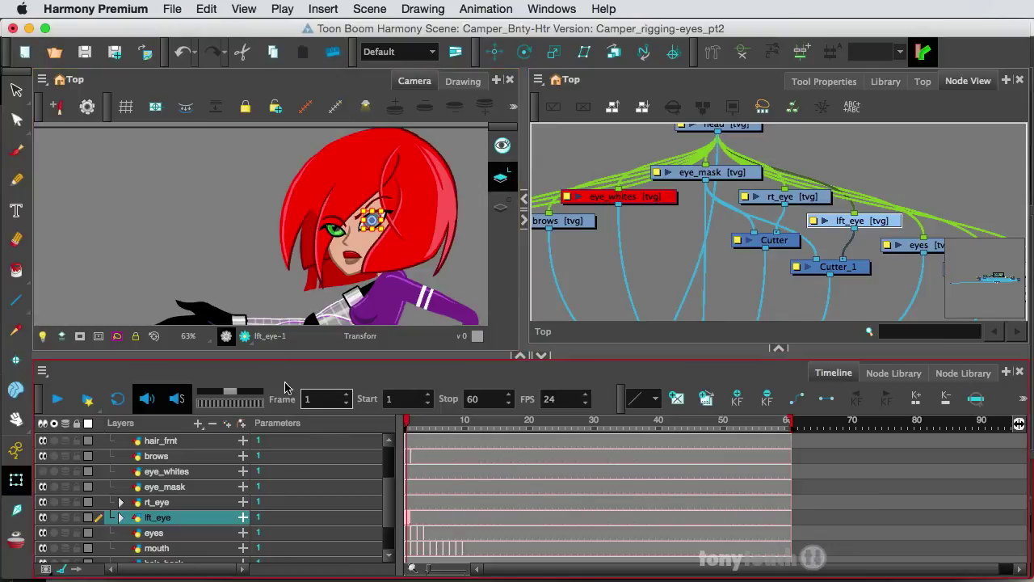
Step: Deselect lft_eye, scrub the first frames to check both pupils, and select the eyes layer
left_click(414, 425)
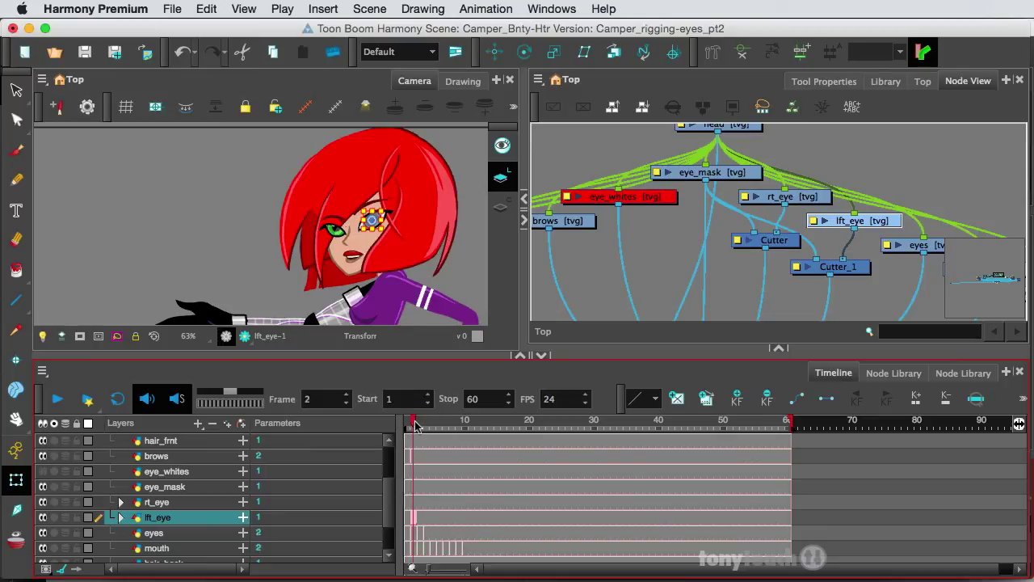
mouse_move(414, 425)
left_mouse_down()
mouse_move(450, 425)
mouse_move(401, 425)
left_mouse_up()
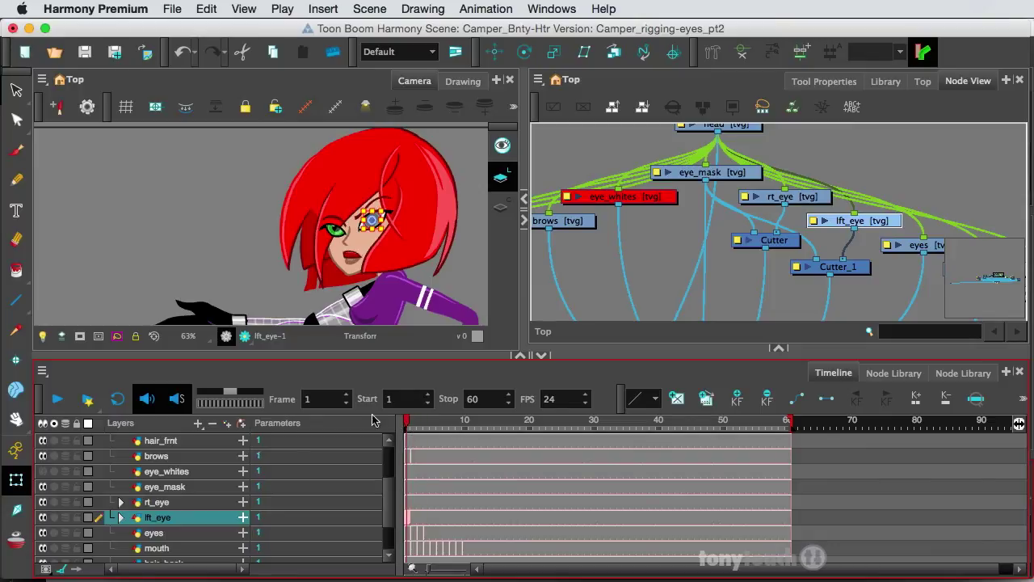
key("Escape")
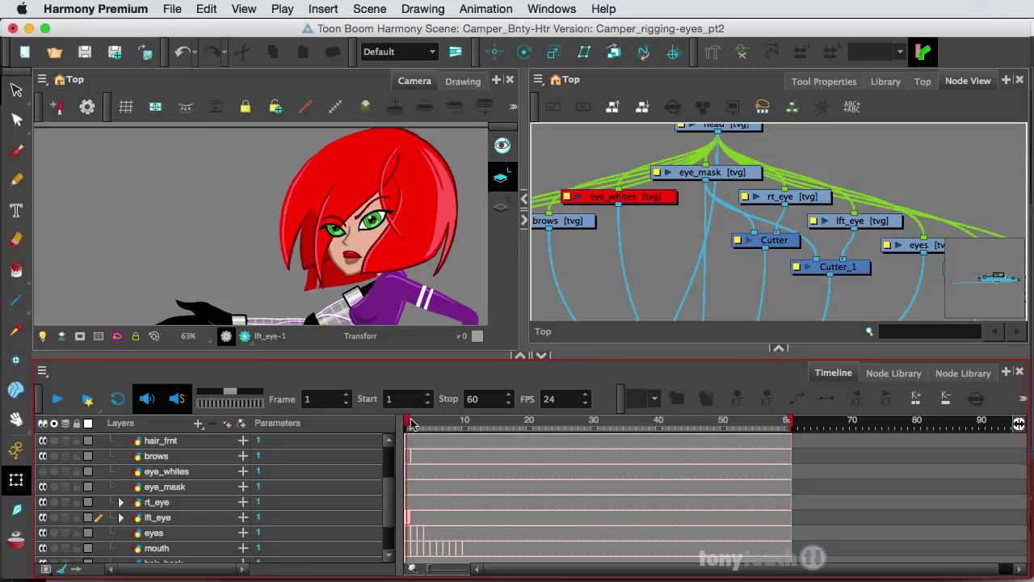
mouse_move(411, 424)
left_mouse_down()
mouse_move(422, 425)
mouse_move(406, 425)
left_mouse_up()
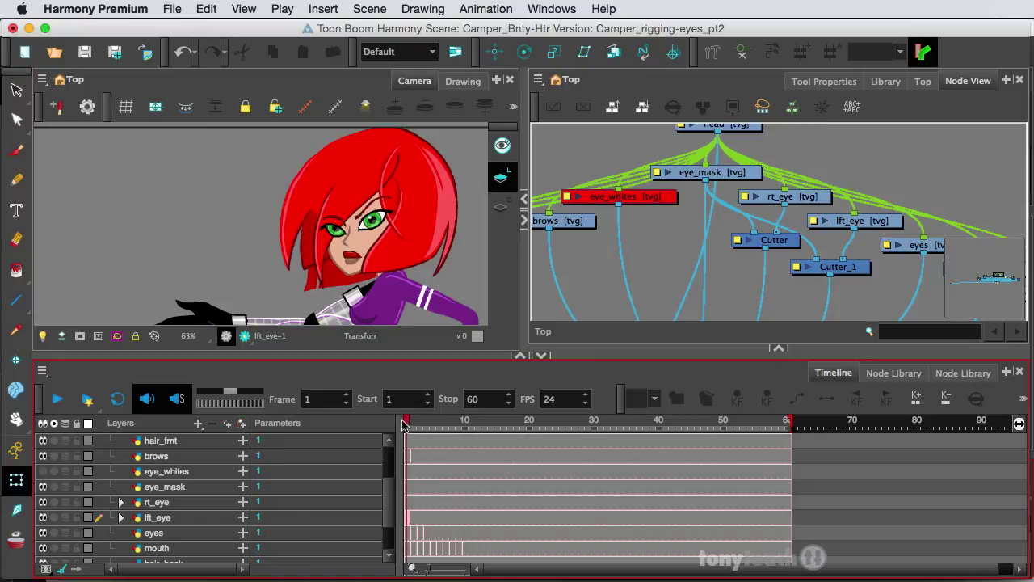
left_click(166, 534)
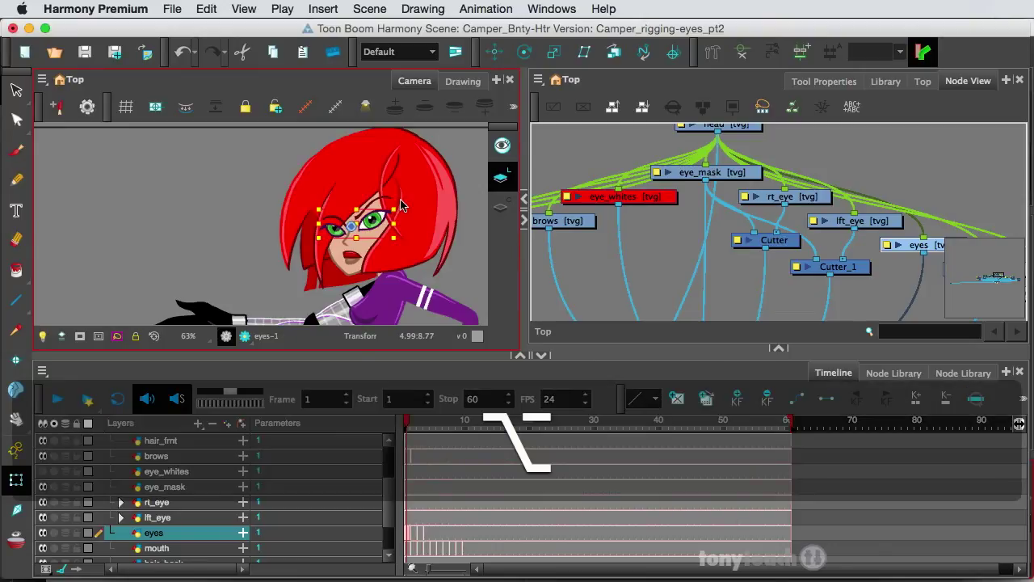
Step: Move the eyes layer down in depth twice and scrub frames 1–4 to check the eyelids
key("alt+Down")
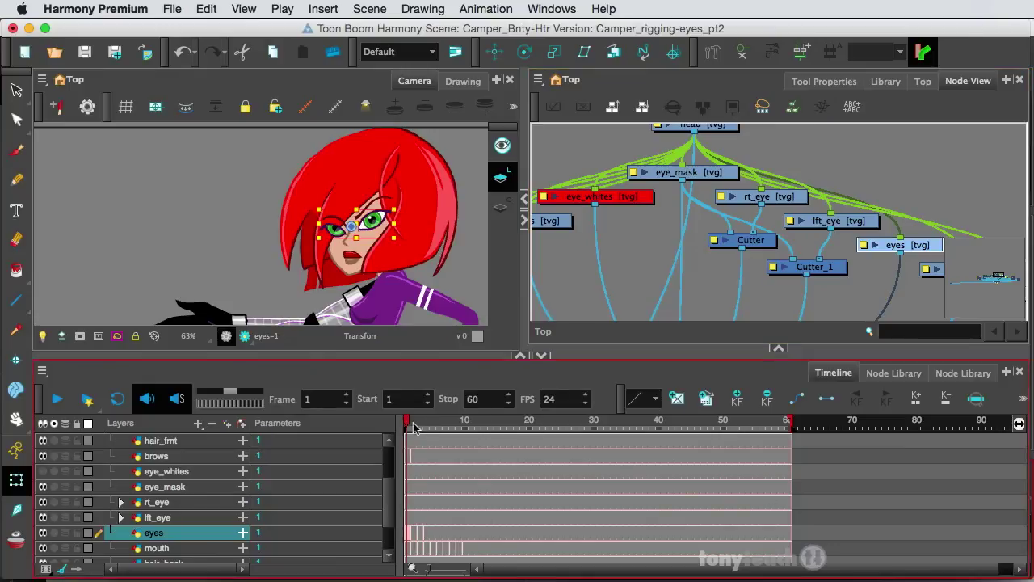
mouse_move(408, 426)
left_mouse_down()
mouse_move(421, 427)
mouse_move(407, 428)
left_mouse_up()
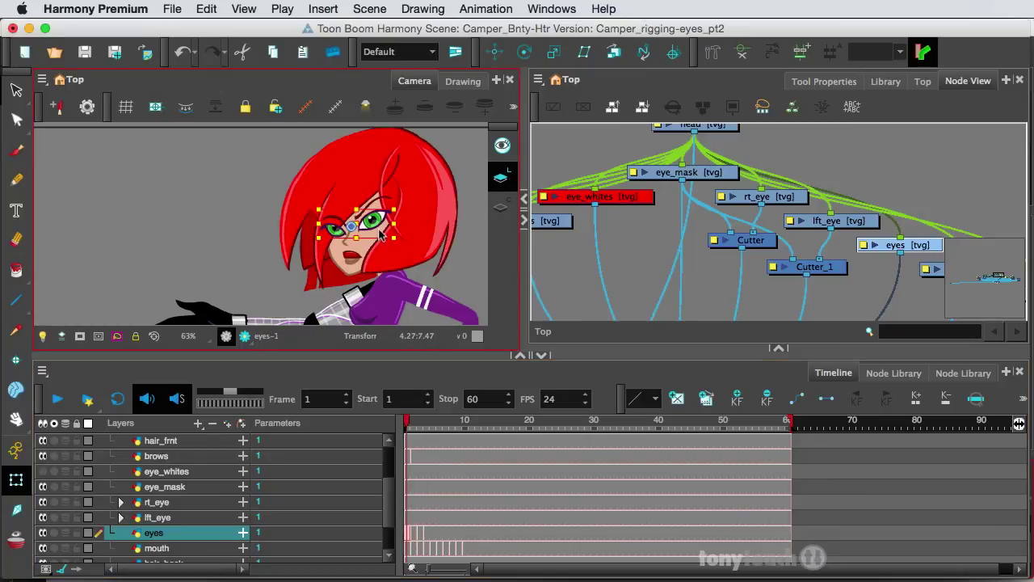
key("alt")
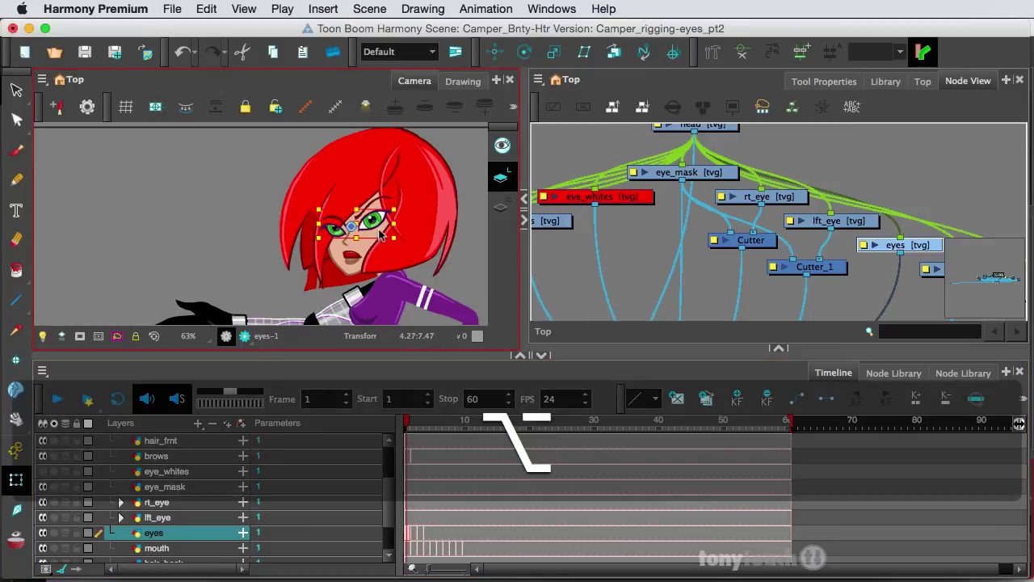
key("alt+Down")
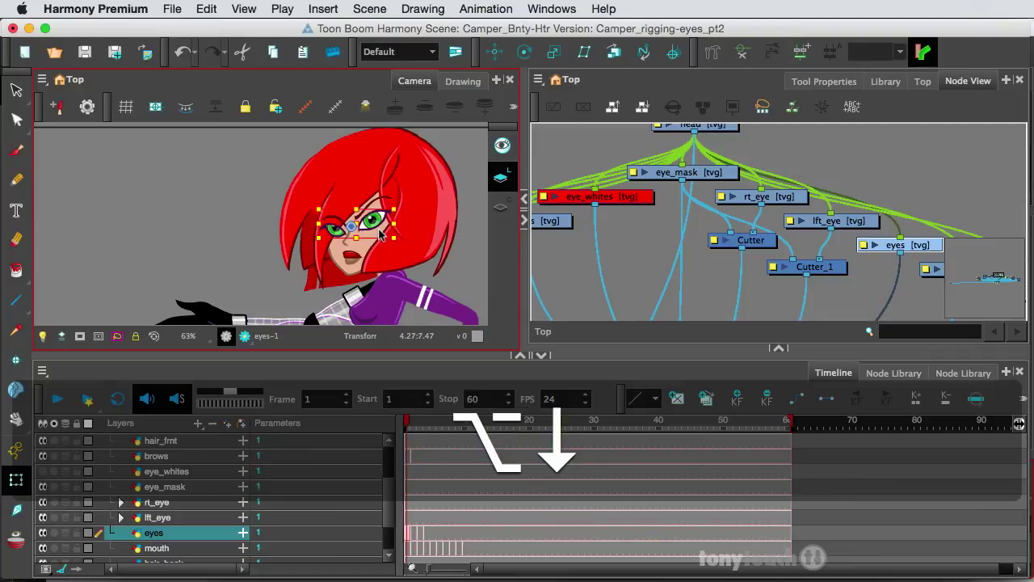
left_click(416, 430)
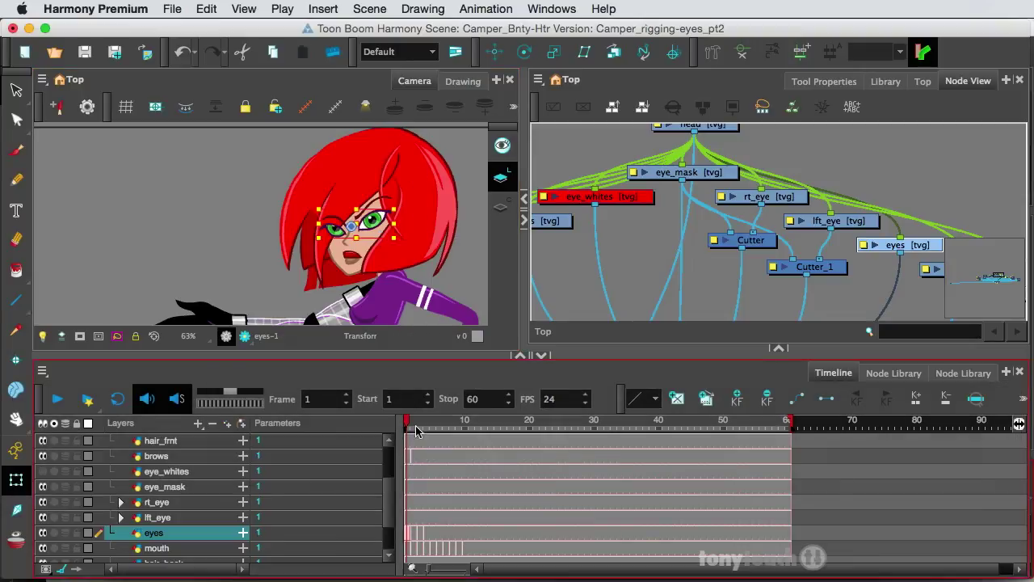
mouse_move(414, 429)
left_mouse_down()
mouse_move(432, 430)
mouse_move(404, 432)
mouse_move(433, 429)
mouse_move(400, 432)
mouse_move(440, 429)
mouse_move(402, 425)
left_mouse_up()
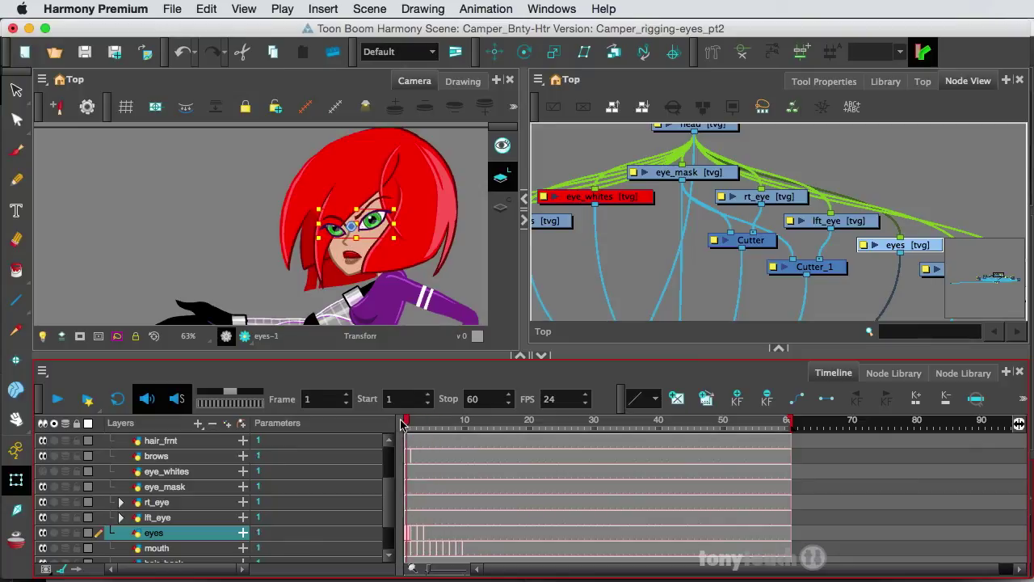
Step: Select lft_eye and rt_eye together and nudge both pupils slightly left and down
left_click(161, 518)
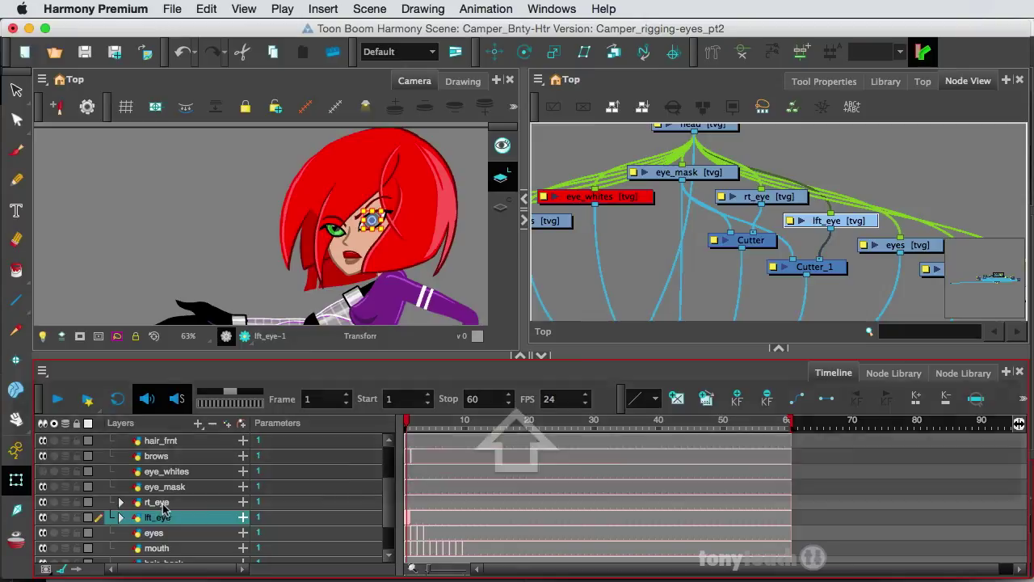
left_click(157, 502, "shift")
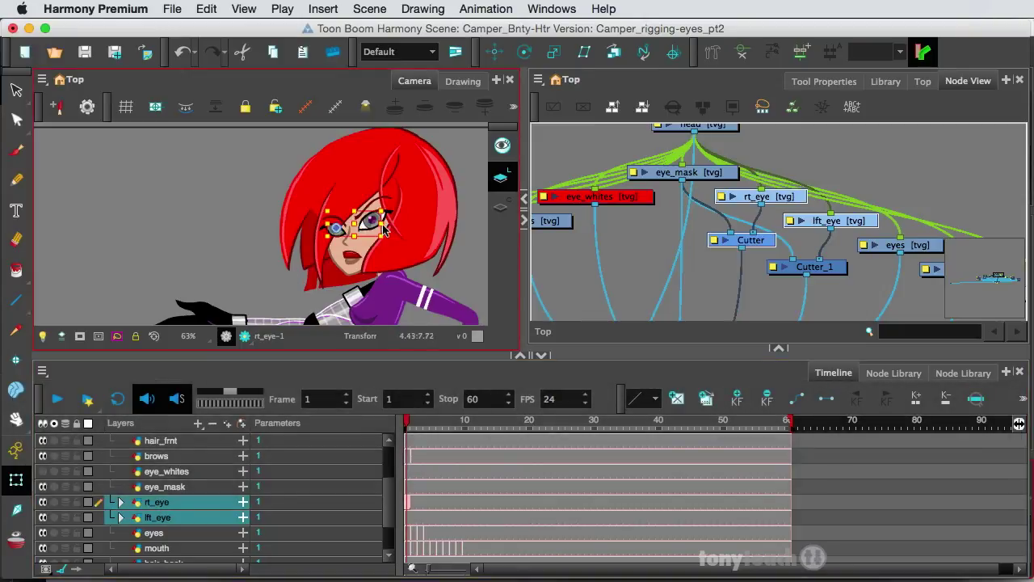
left_click_drag(372, 225, 366, 229)
left_click(224, 220)
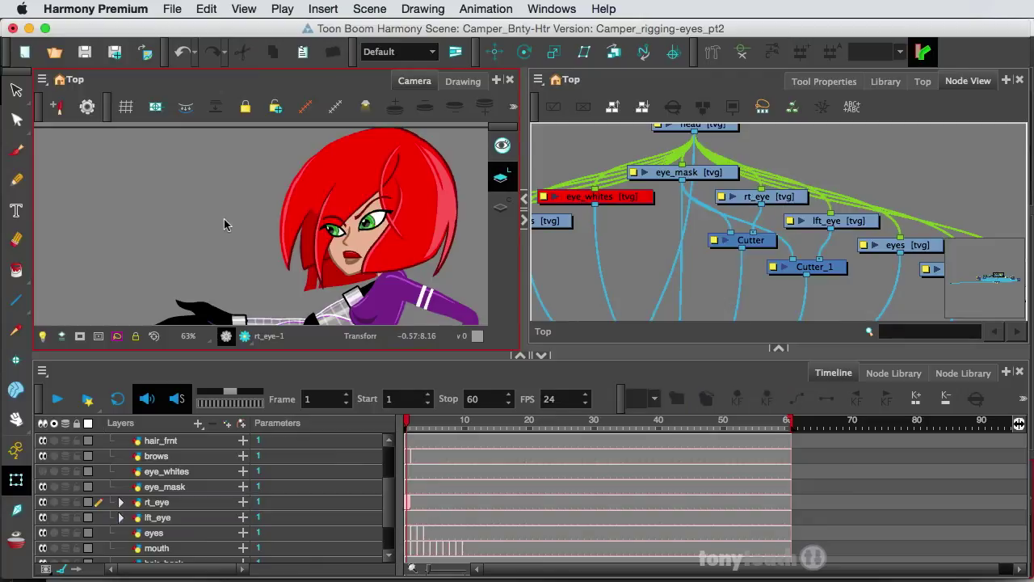